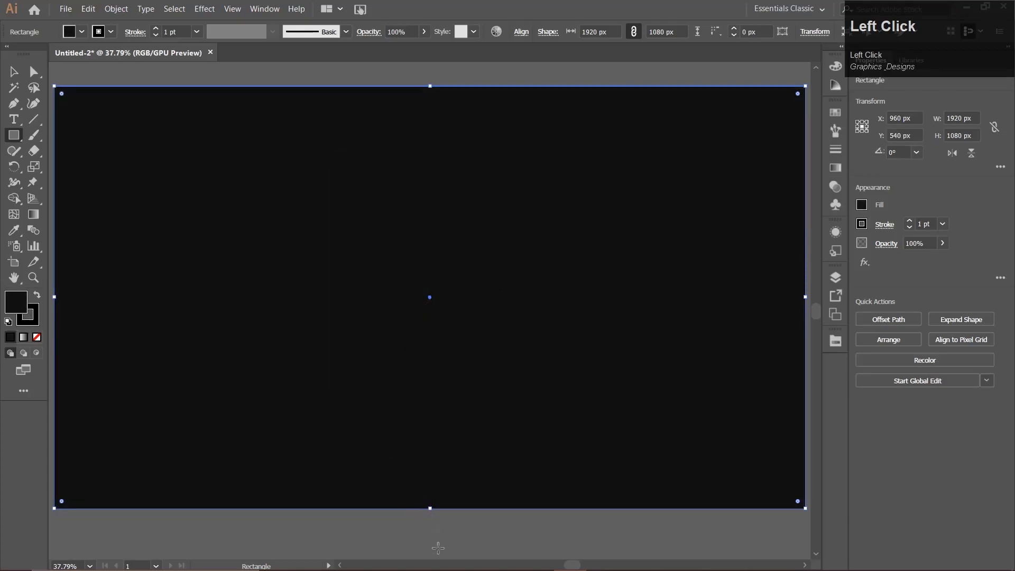
Step: Draw a closed Pen path from the artboard's bottom-left corner through the top midpoint, bottom-right corner, top-left corner, bottom midpoint and top-right corner
key(v)
click(439, 520)
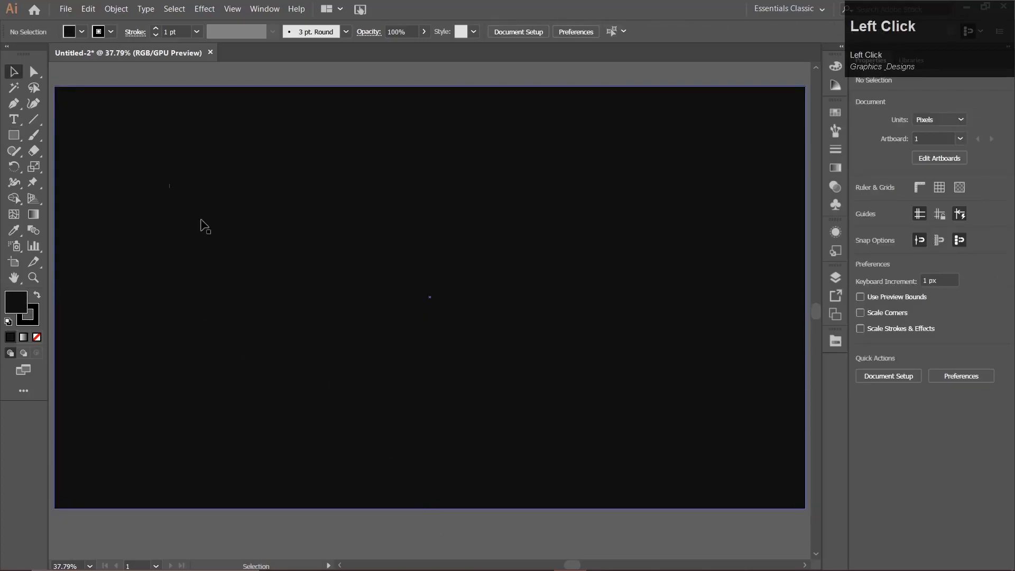
click(15, 103)
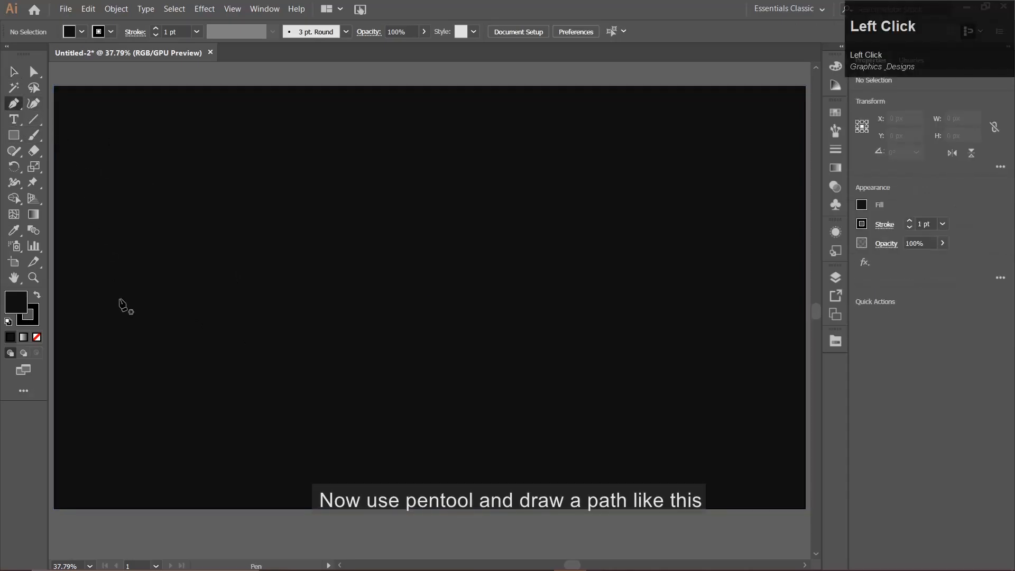
click(55, 508)
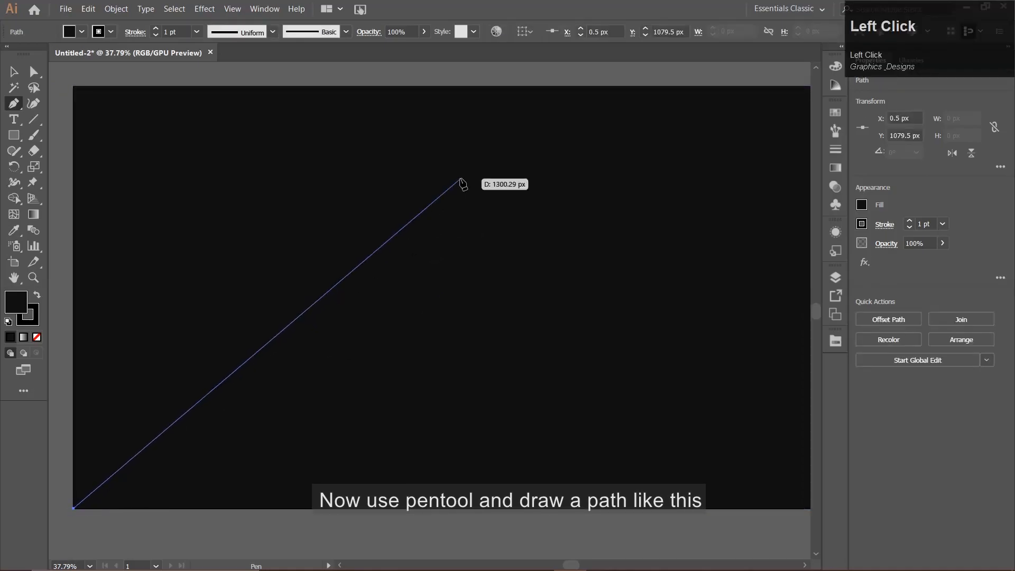
click(449, 86)
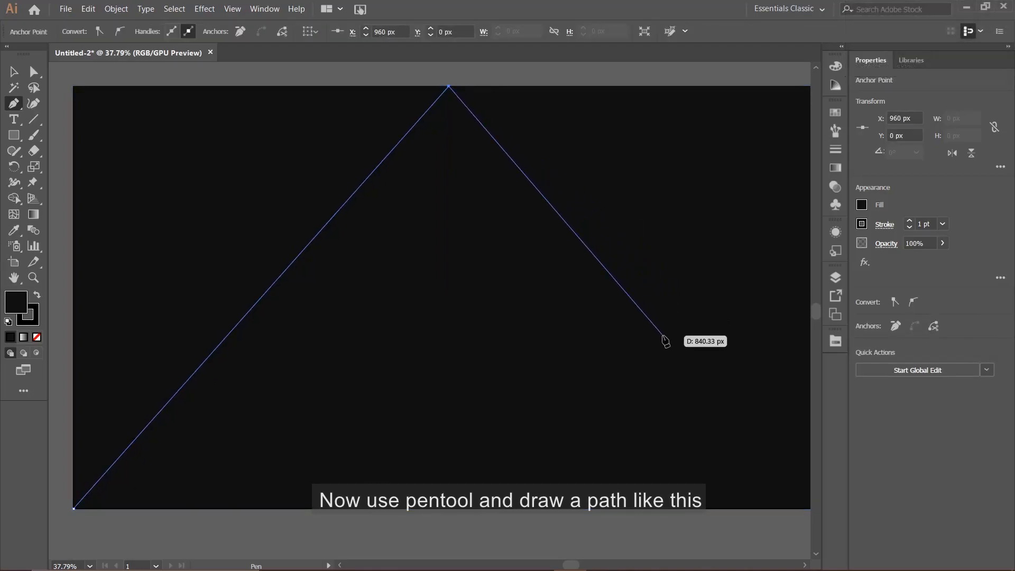
key(ctrl+0)
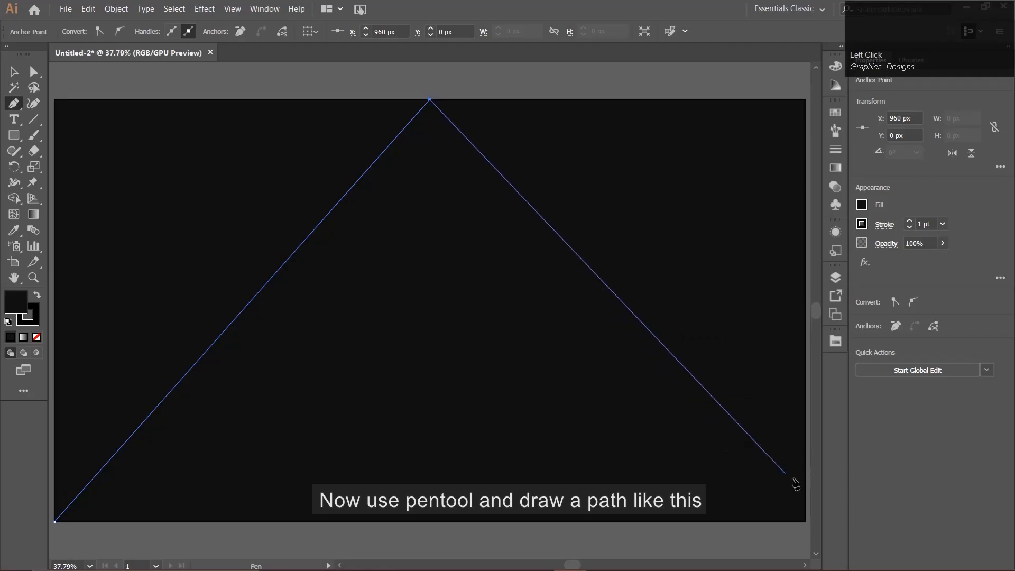
click(805, 521)
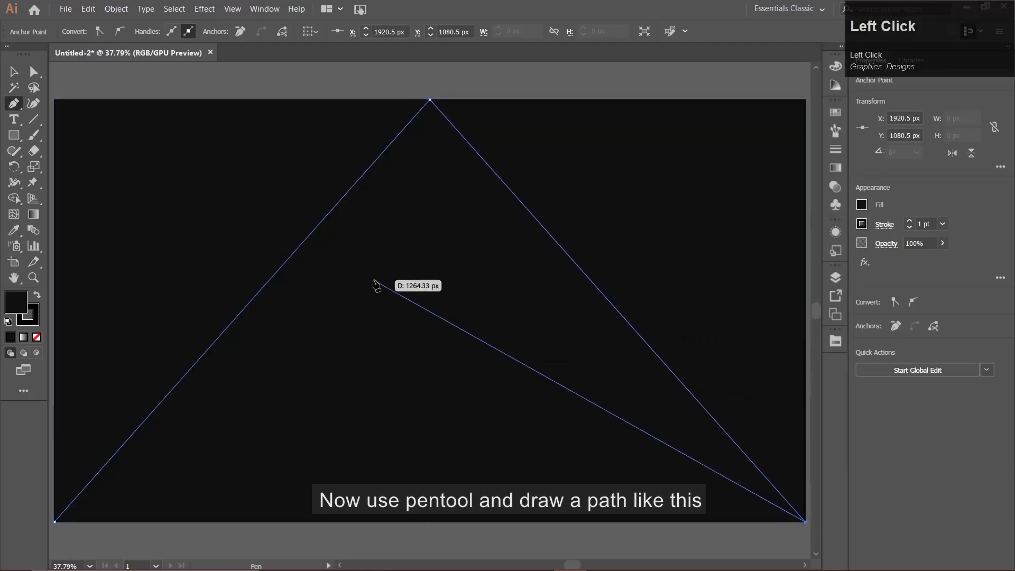
click(55, 101)
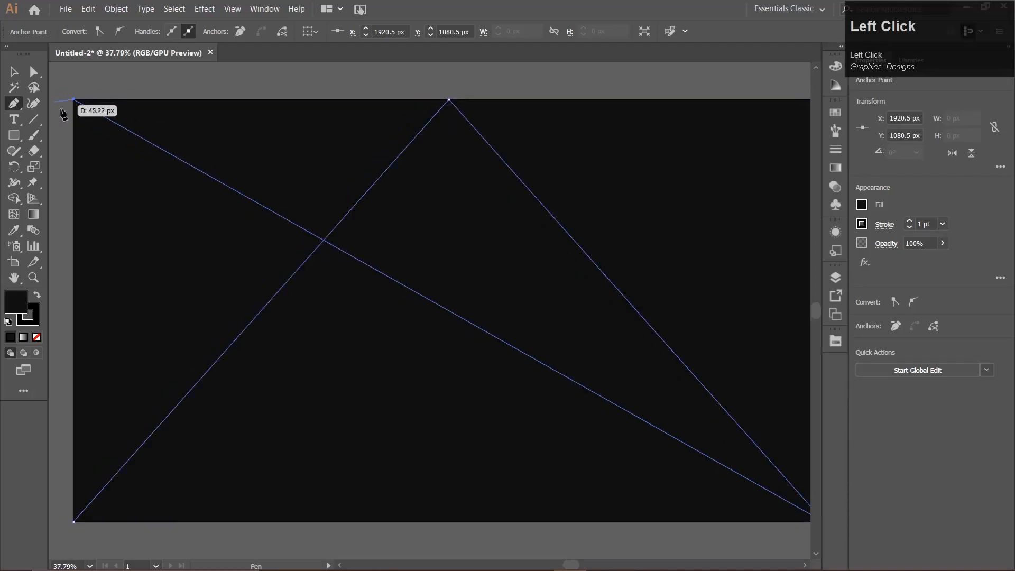
click(448, 522)
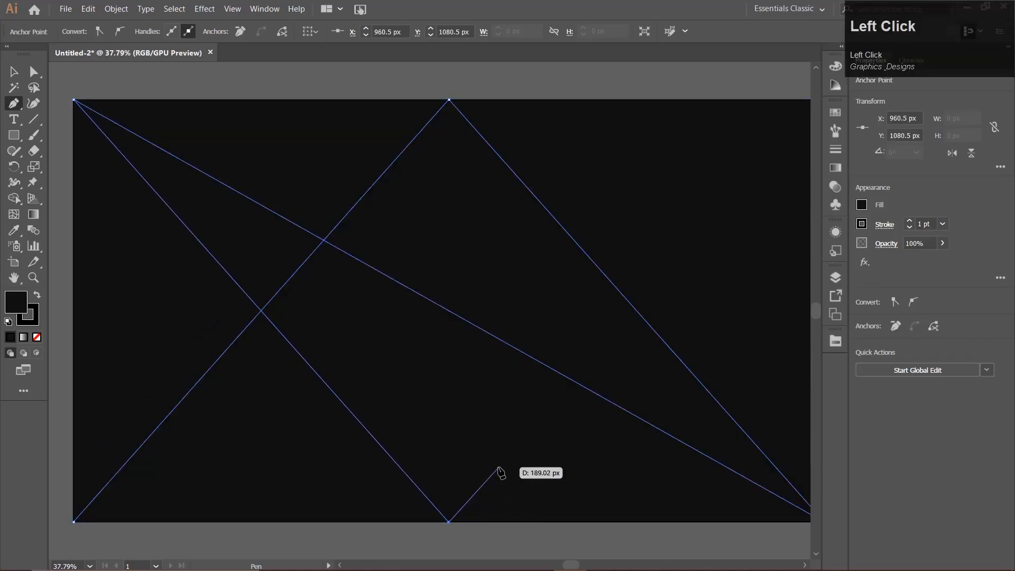
scroll(498, 469, right, 1)
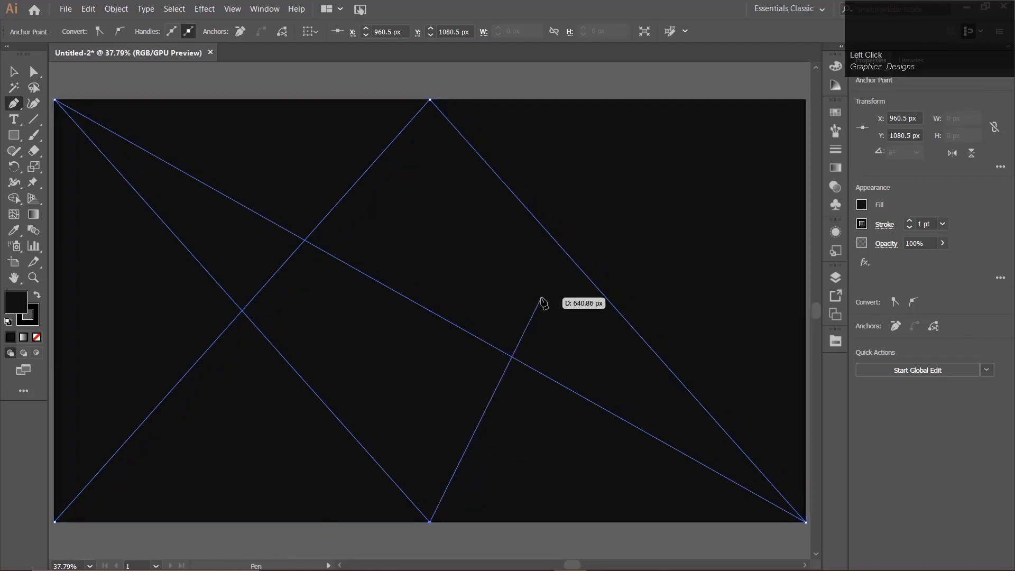
click(806, 100)
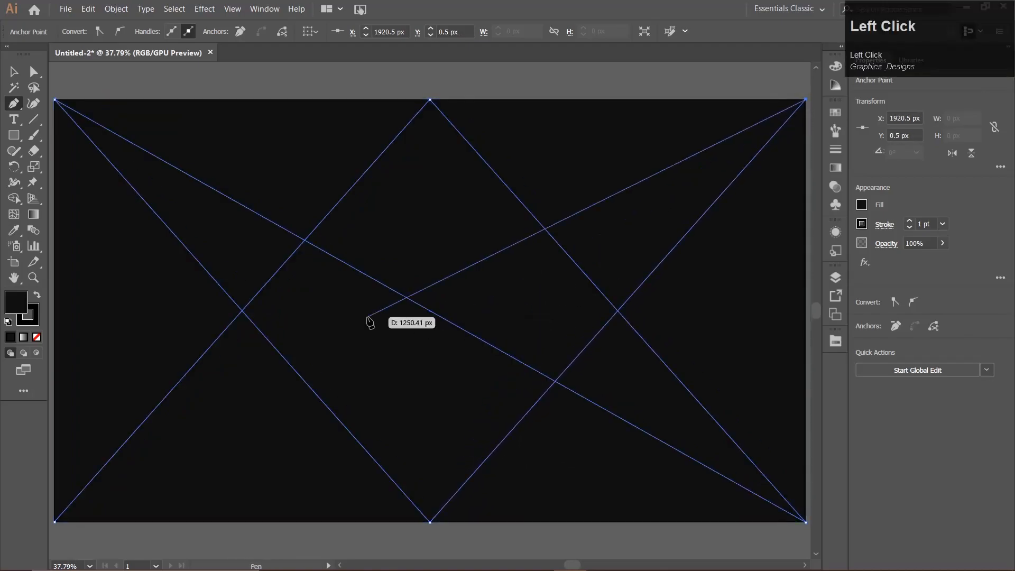
click(54, 522)
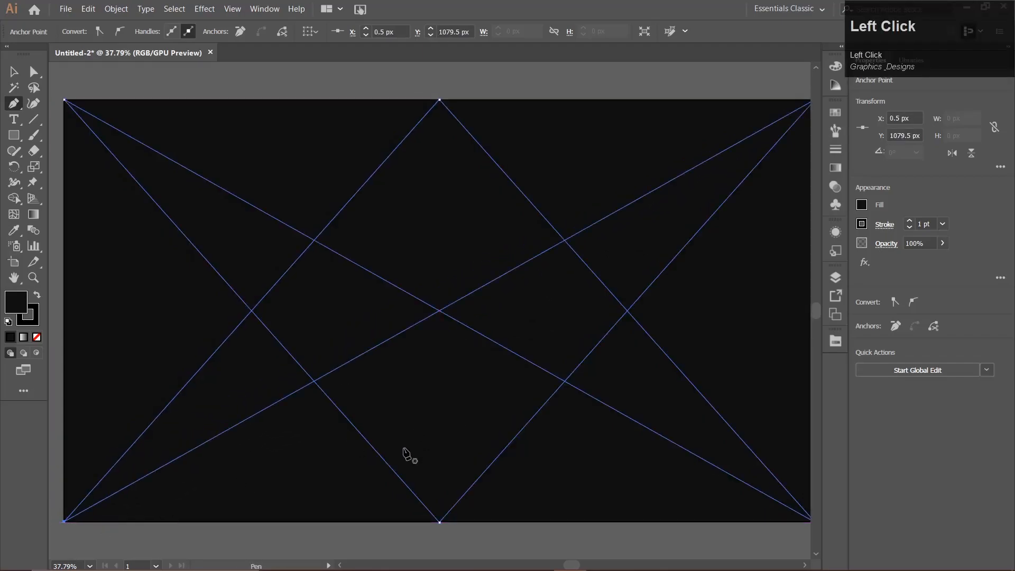
key(v)
click(543, 545)
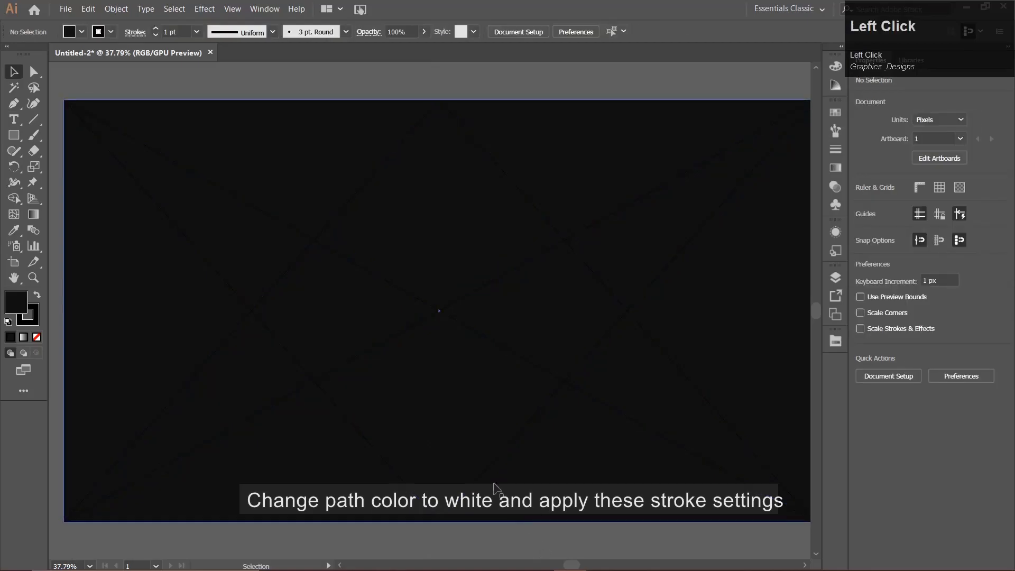
Step: Change the crossing path's stroke colour to white (FFFFFF)
click(571, 377)
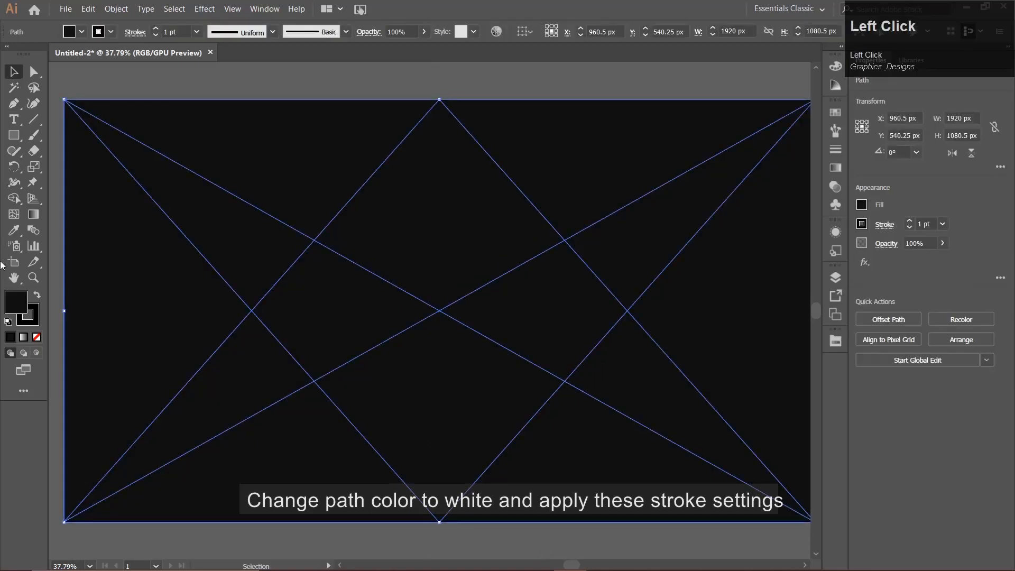
click(31, 316)
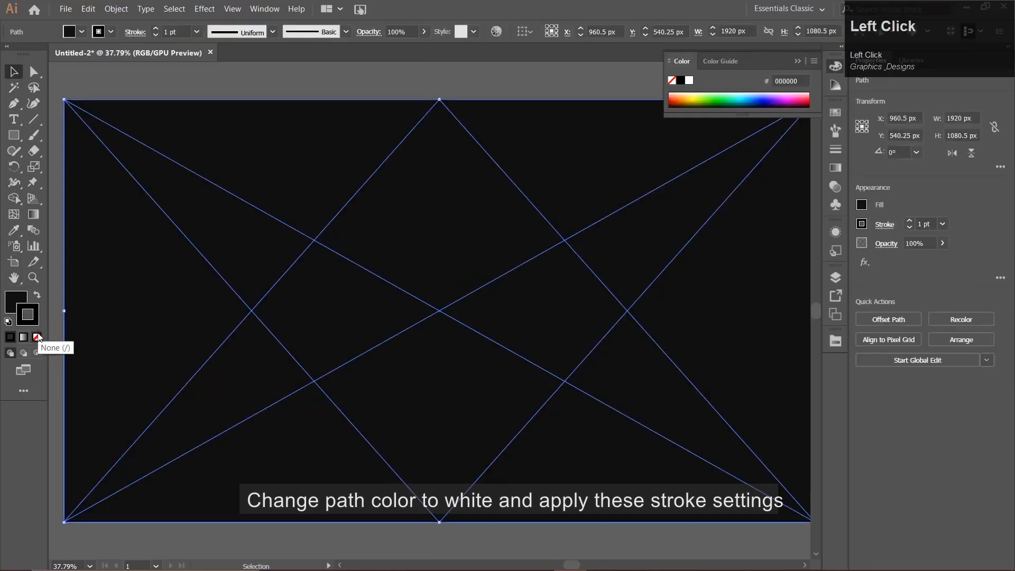
double_click(27, 315)
drag(387, 312, 334, 189)
click(647, 195)
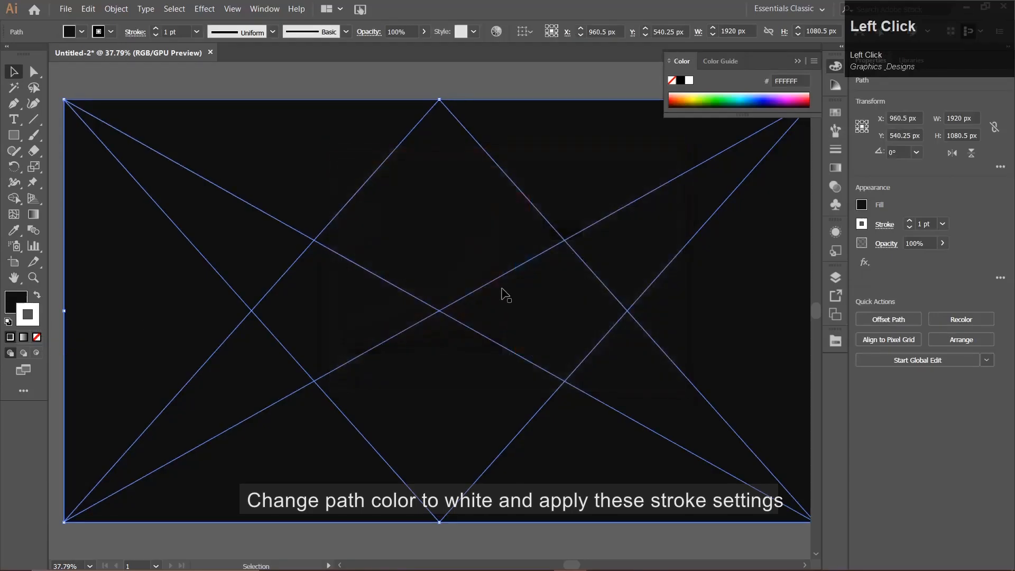
click(580, 531)
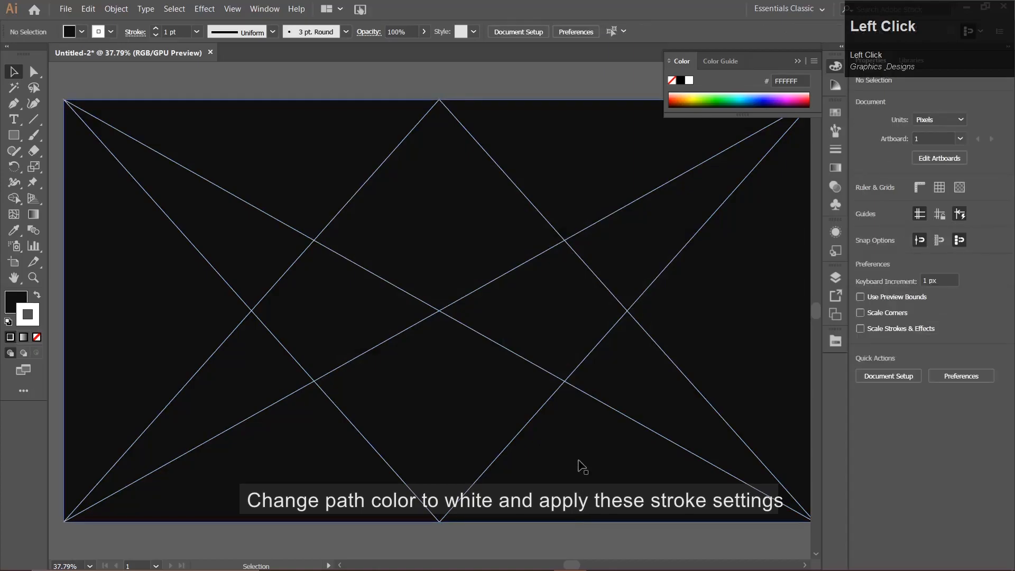
scroll(579, 462, right, 1)
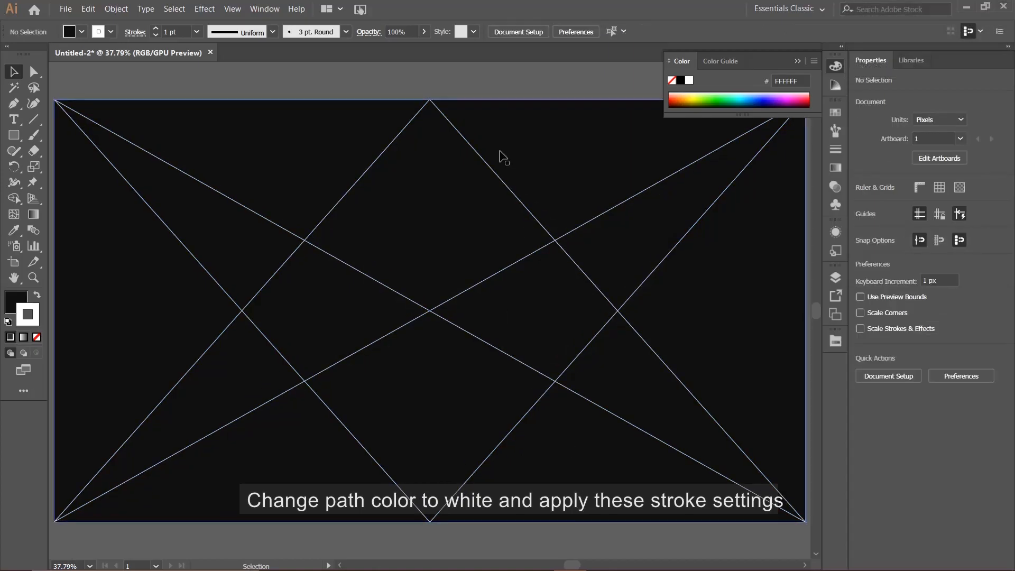
Step: Set the white path's stroke weight to 40 pt
click(544, 249)
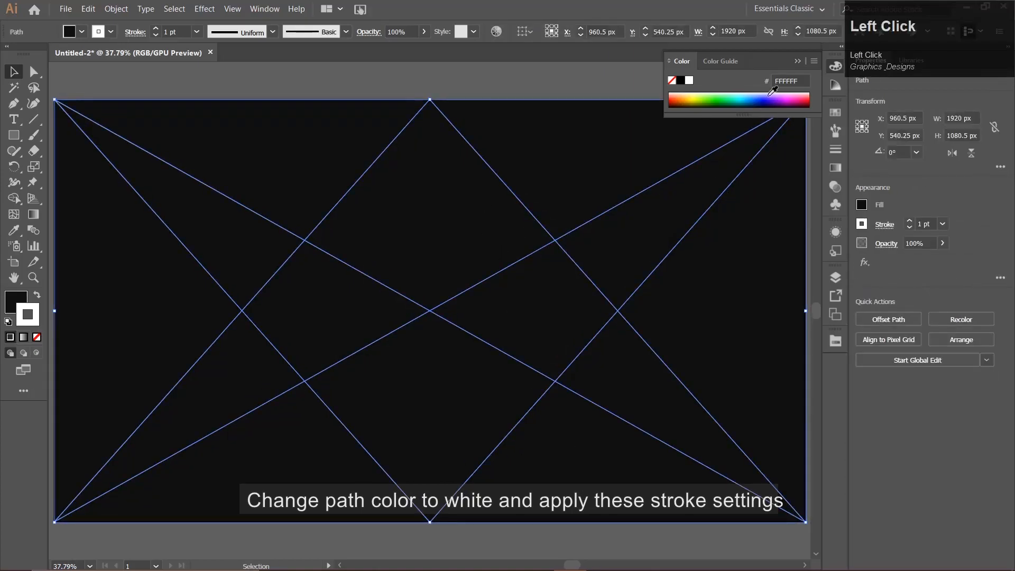
click(796, 61)
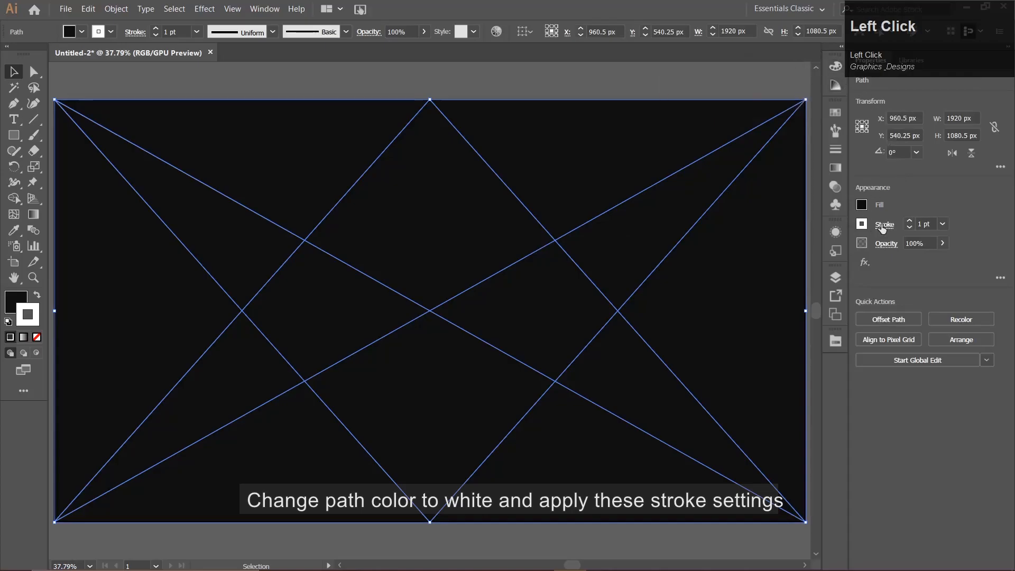
click(910, 228)
text(40)
key(Return)
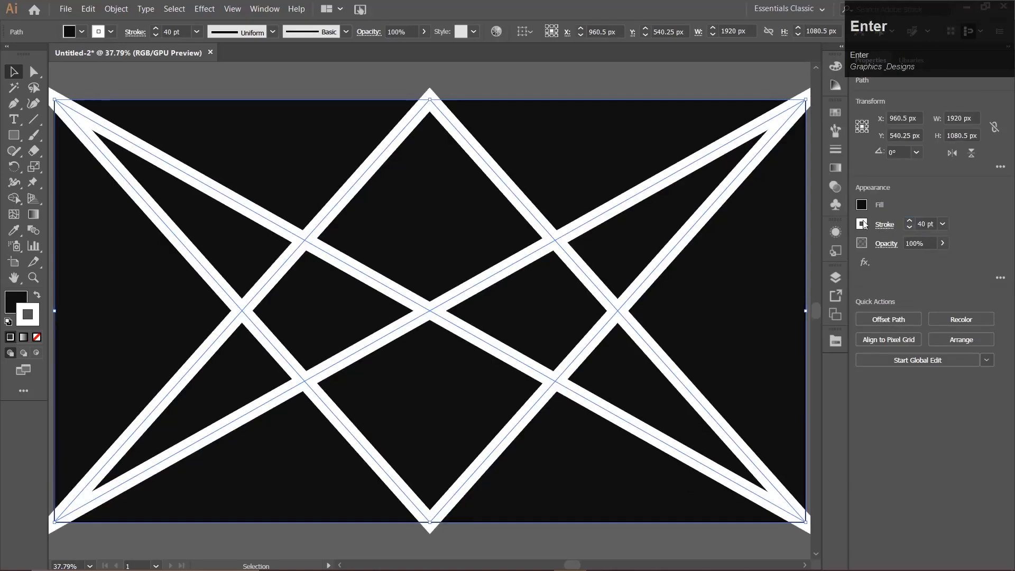
Step: Give the path's stroke round corner joins and align it to the inside
click(885, 225)
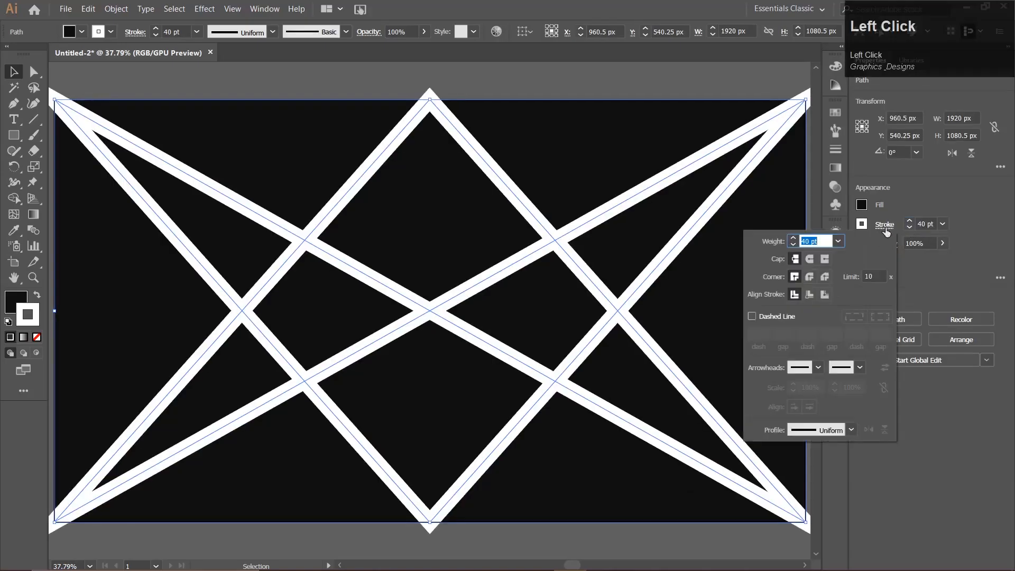
click(808, 275)
click(809, 297)
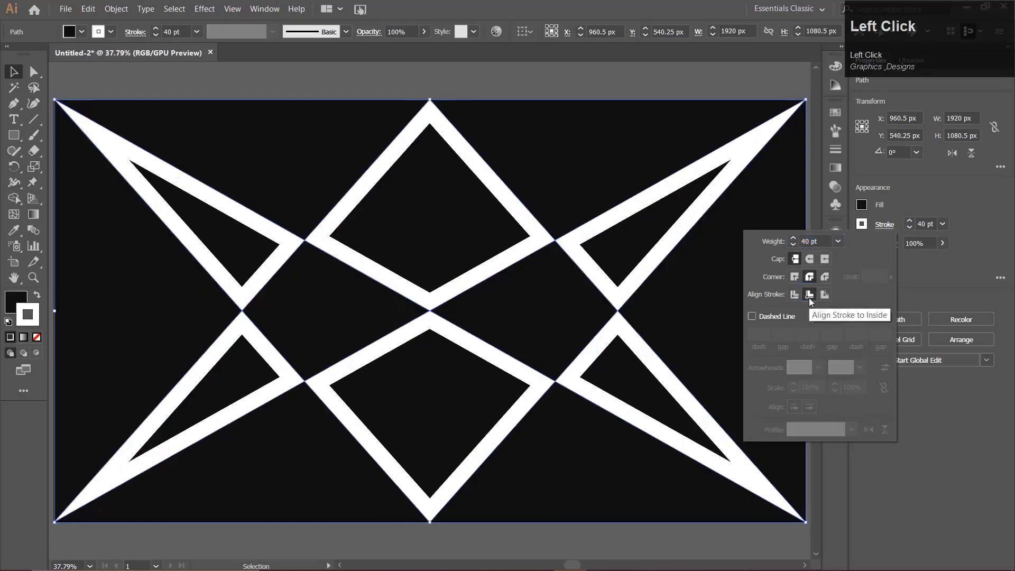
click(930, 202)
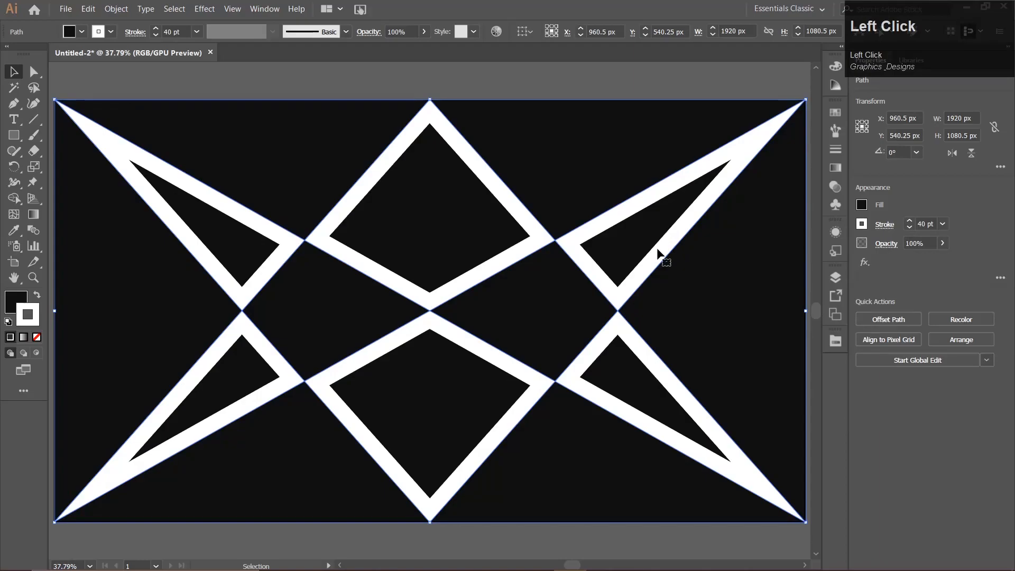
click(703, 543)
Step: Apply a linear white-to-black gradient to the path's stroke
click(678, 231)
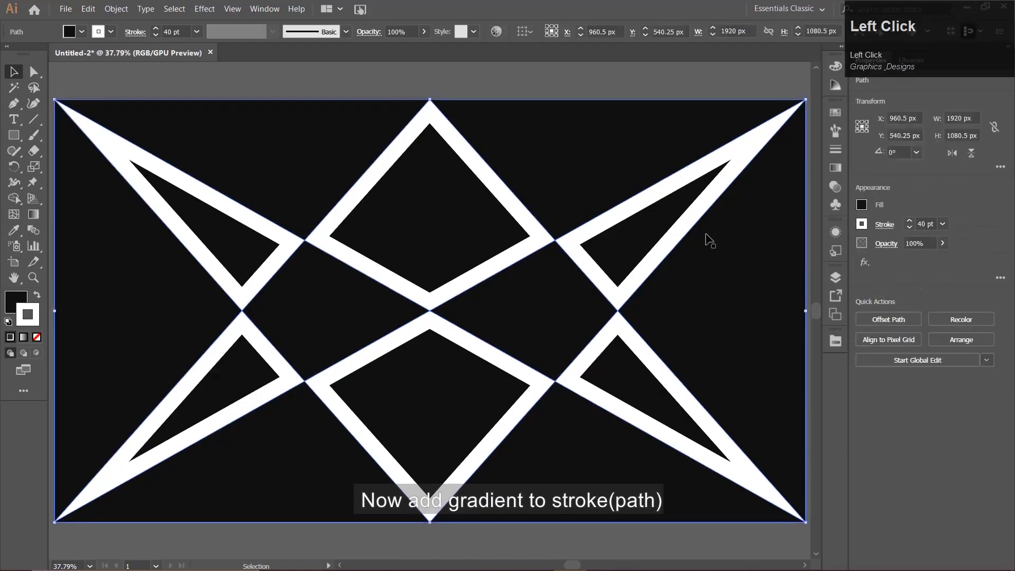
click(836, 167)
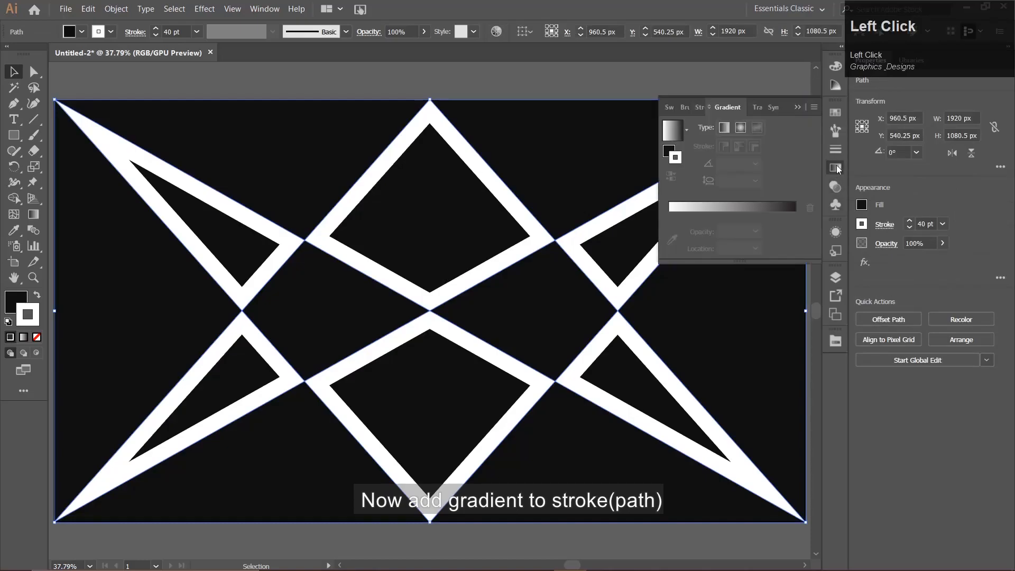
click(741, 209)
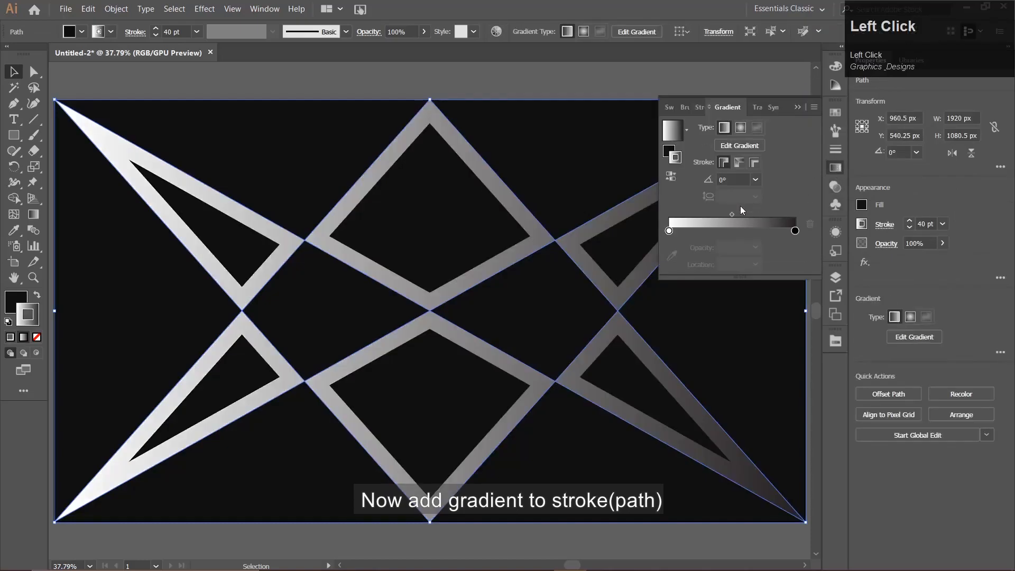
Step: Add five intermediate colour stops spread along the stroke gradient between its white and black ends
click(794, 233)
click(779, 233)
click(762, 233)
click(740, 233)
click(711, 233)
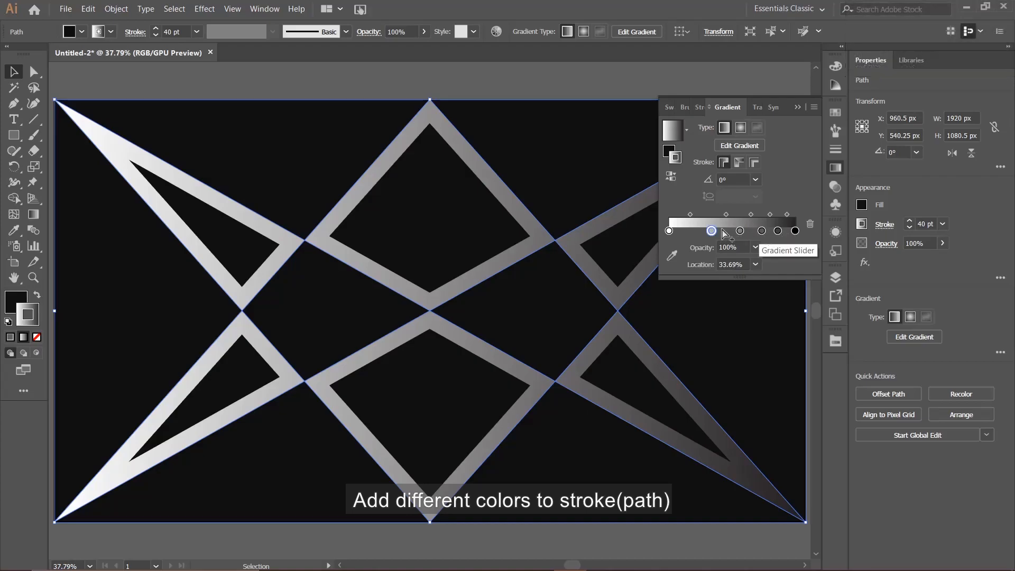
click(689, 231)
Step: Colour the gradient's black end stop PANTONE Rubine Red C and the adjacent stop at 86.21% orange
click(795, 232)
double_click(795, 231)
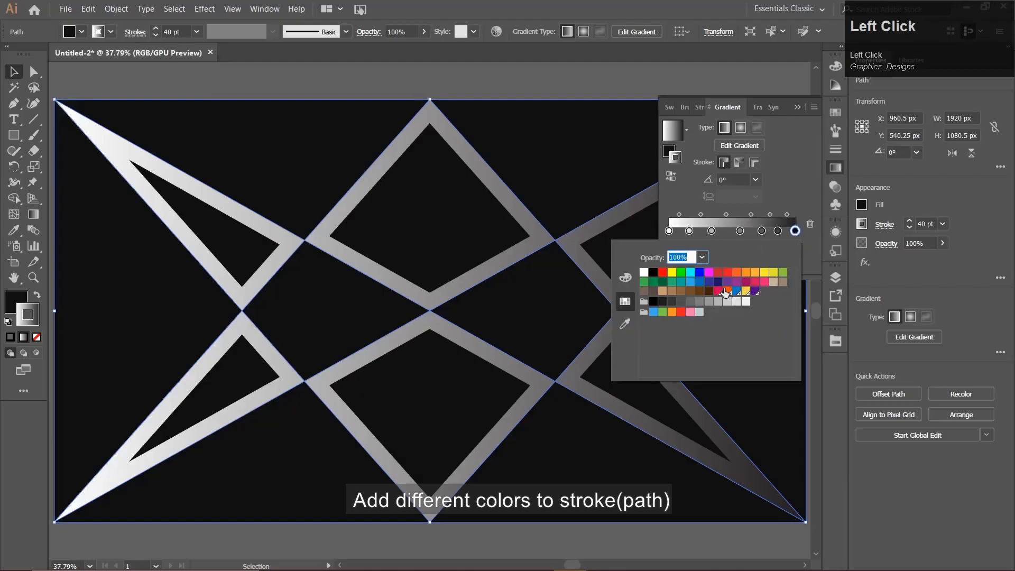
click(722, 292)
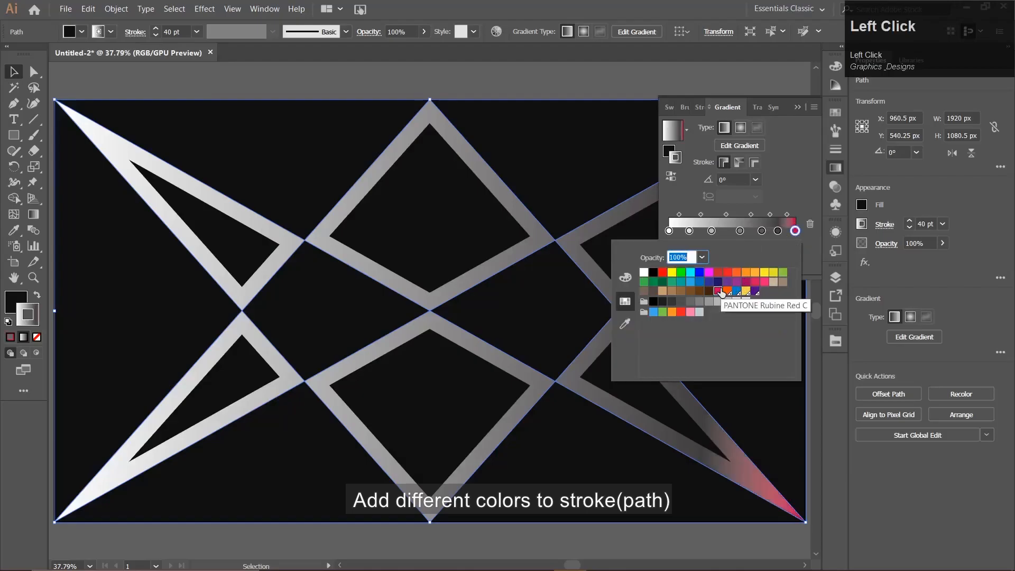
click(777, 231)
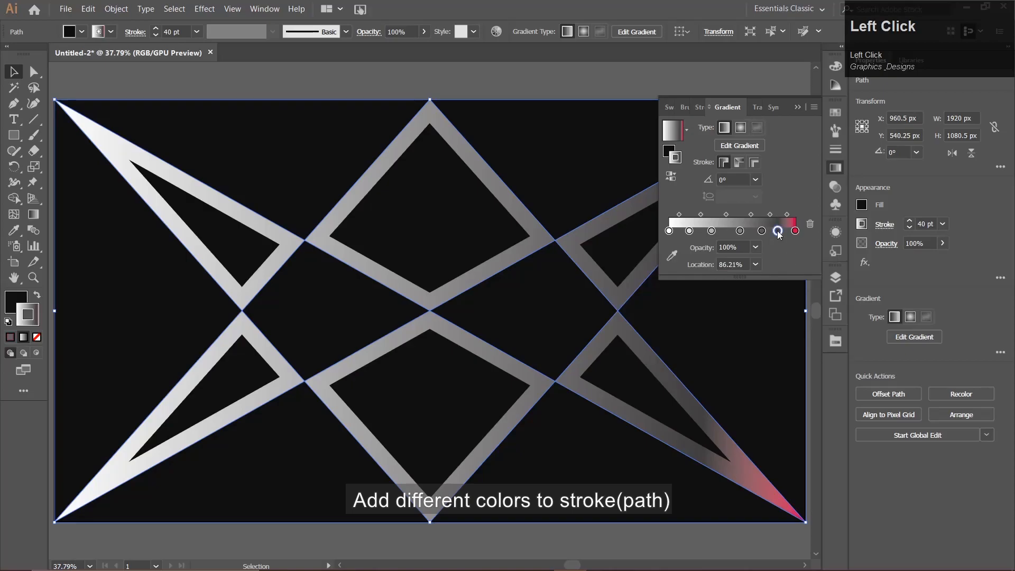
double_click(778, 231)
click(755, 272)
click(745, 273)
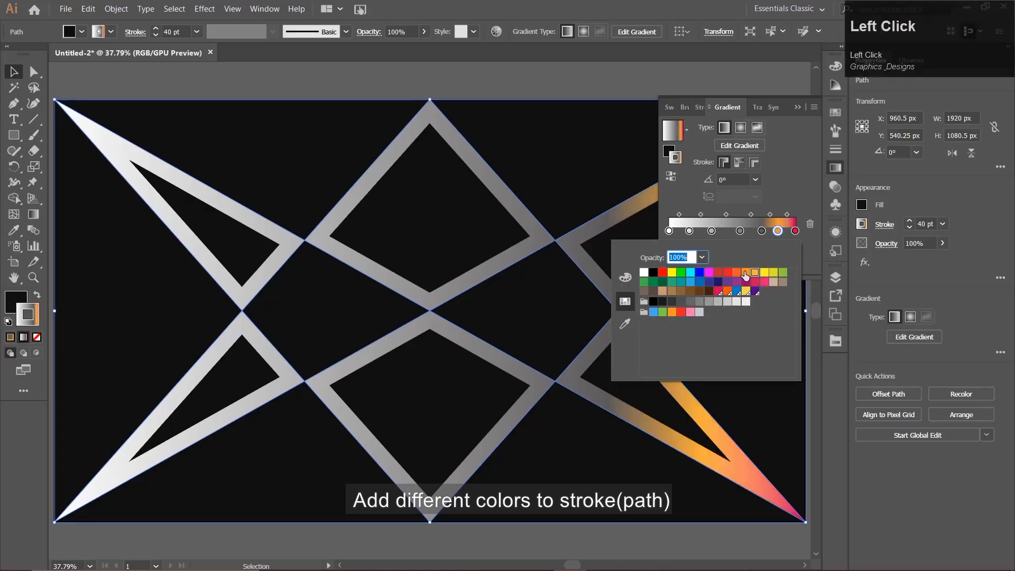
Step: Colour the gradient stop at 73.49% golden yellow from the swatches
click(761, 231)
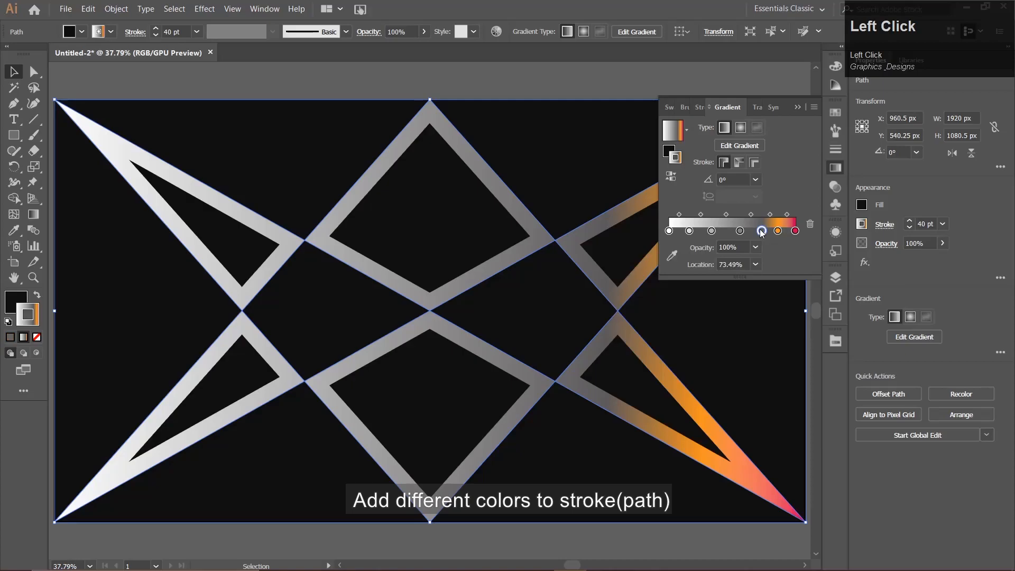
double_click(761, 231)
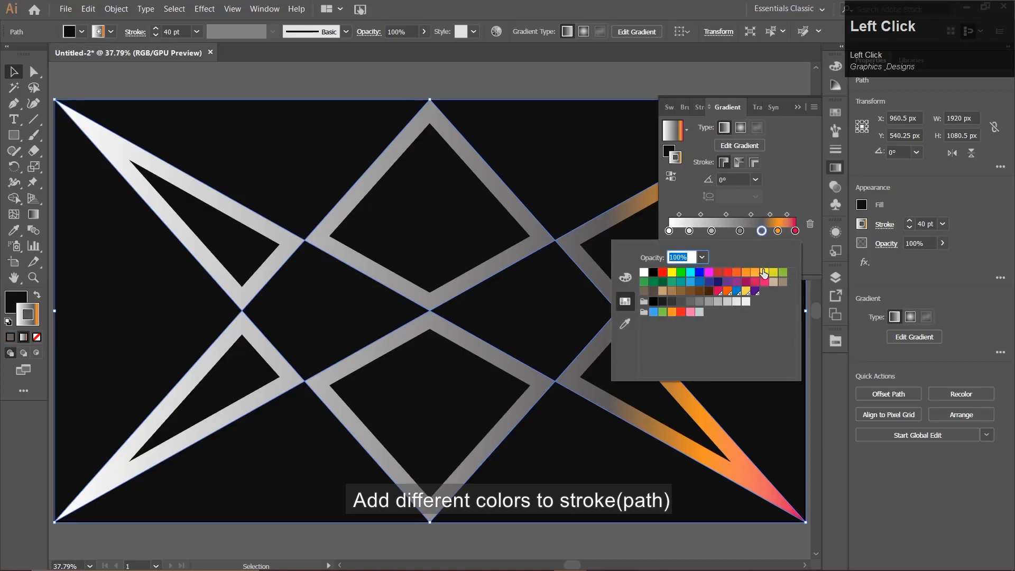
click(746, 291)
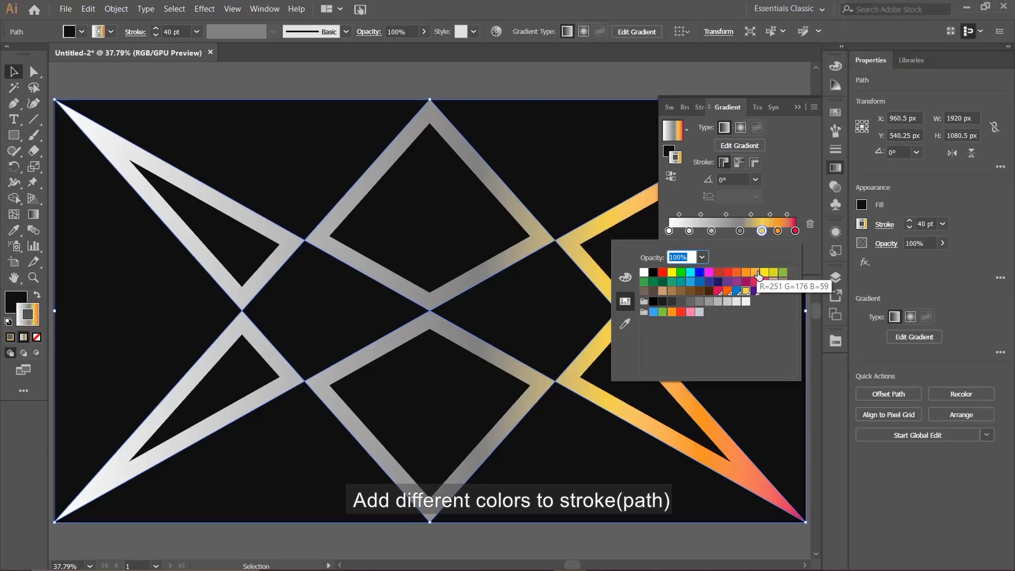
Step: Colour the gradient stop at 56.26% green and the third stop from the start light blue, using the swatches
click(740, 232)
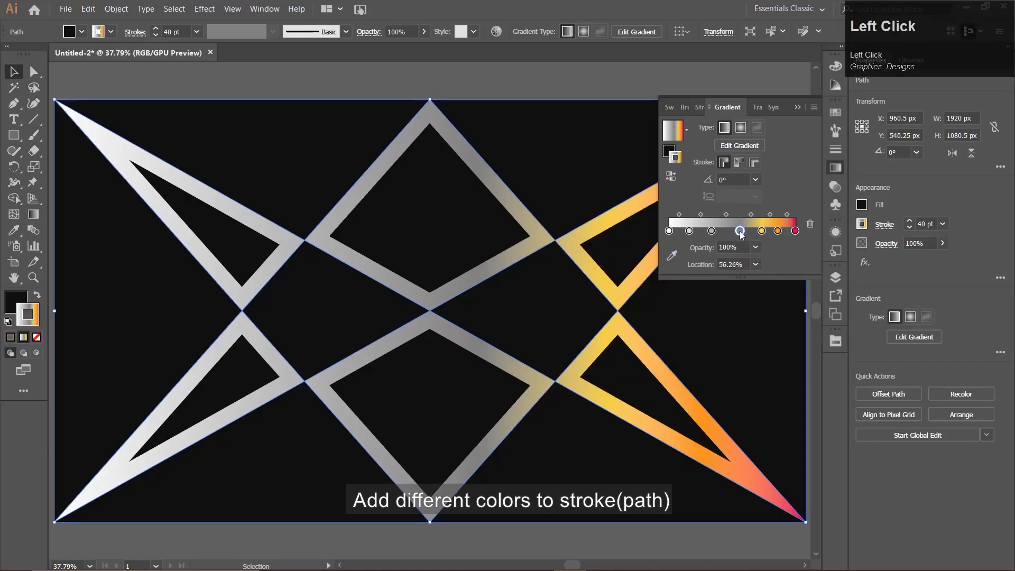
double_click(740, 231)
click(782, 274)
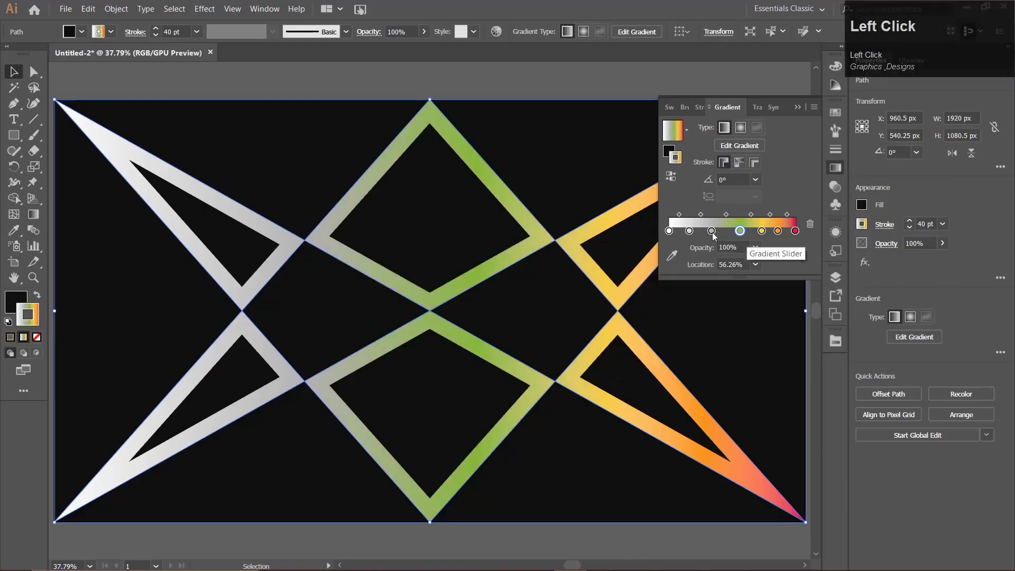
click(711, 231)
double_click(711, 231)
click(661, 312)
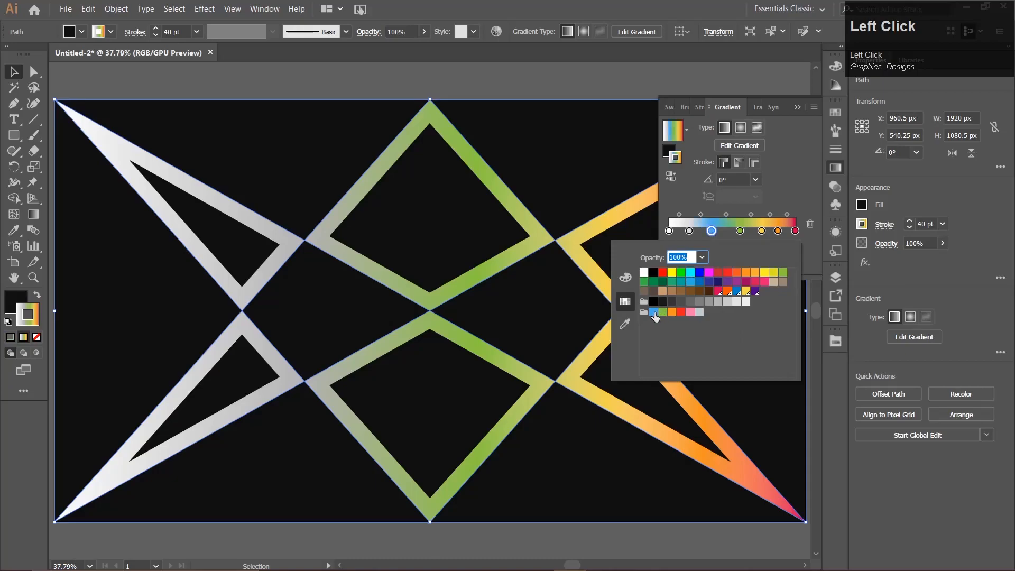
Step: Colour the second gradient stop from the start dark purple and the start stop at 0% a lighter violet
click(691, 233)
double_click(690, 233)
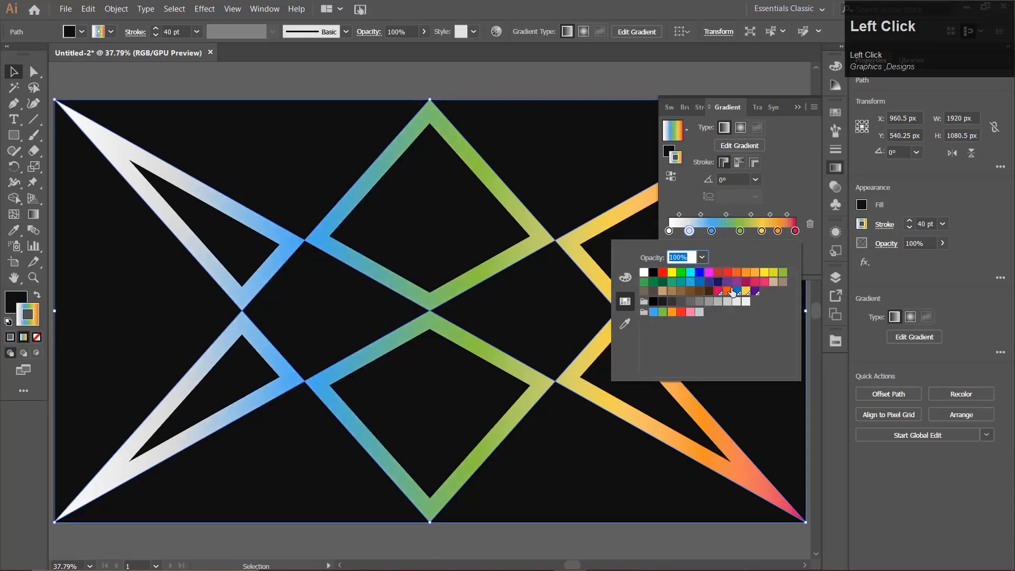
click(757, 292)
double_click(669, 231)
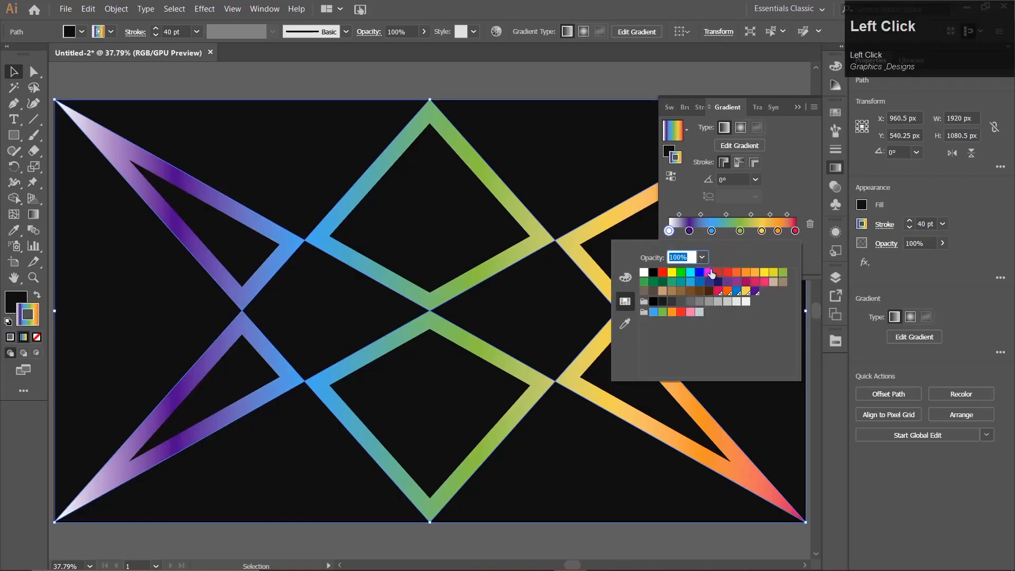
click(727, 282)
click(711, 231)
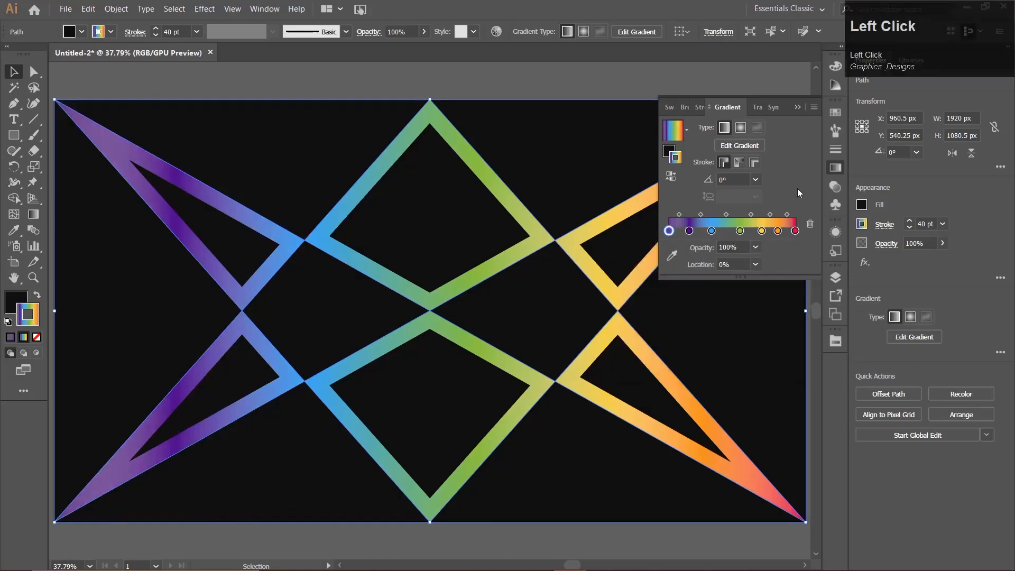
Step: Move the green stop to about the middle of the stroke gradient and deselect the path
mouse_move(742, 234)
mouse_down()
mouse_move(773, 235)
mouse_move(754, 233)
mouse_move(774, 231)
mouse_move(783, 215)
mouse_up()
click(812, 135)
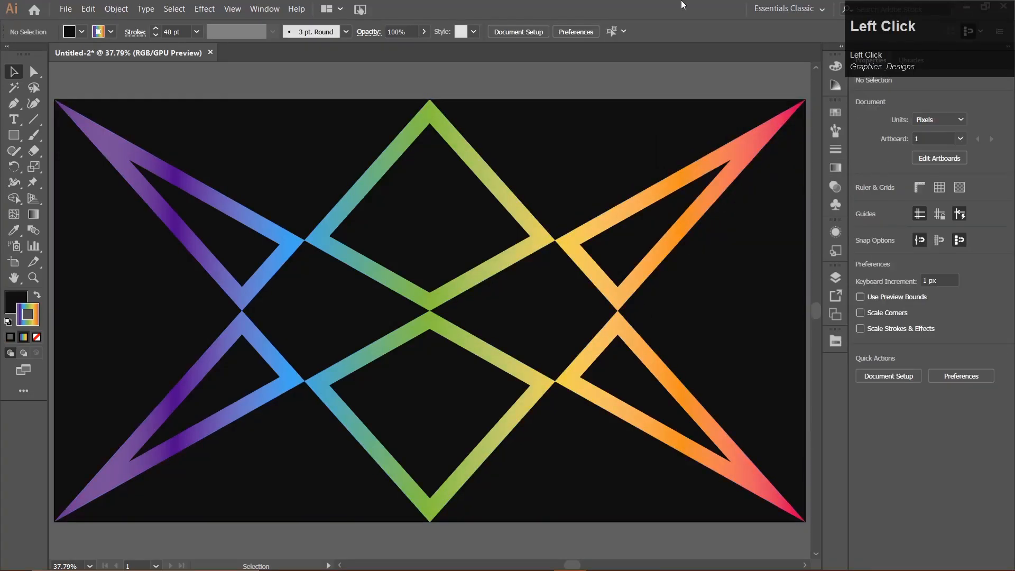
Step: Lock the background rectangle
click(662, 141)
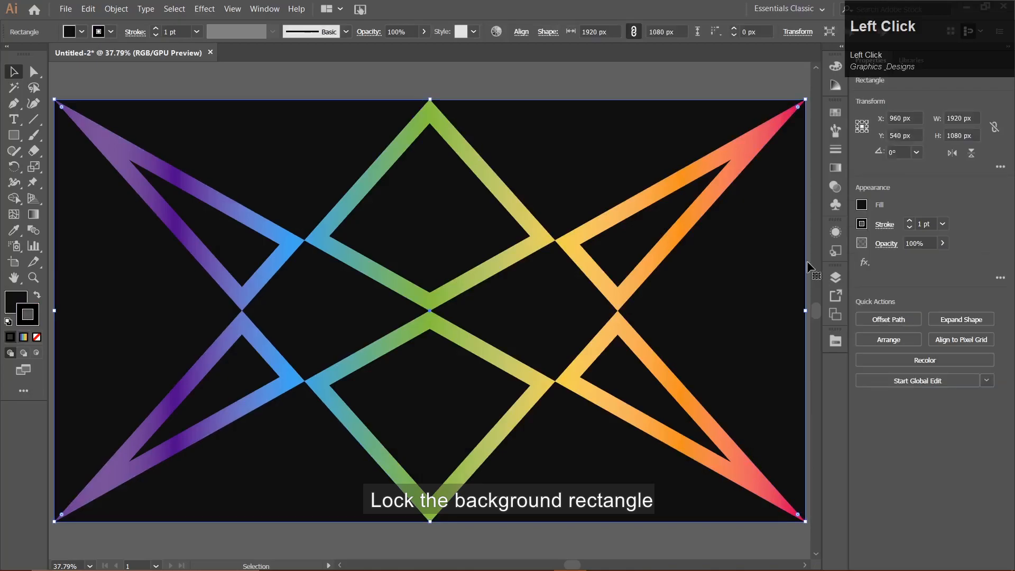
click(834, 276)
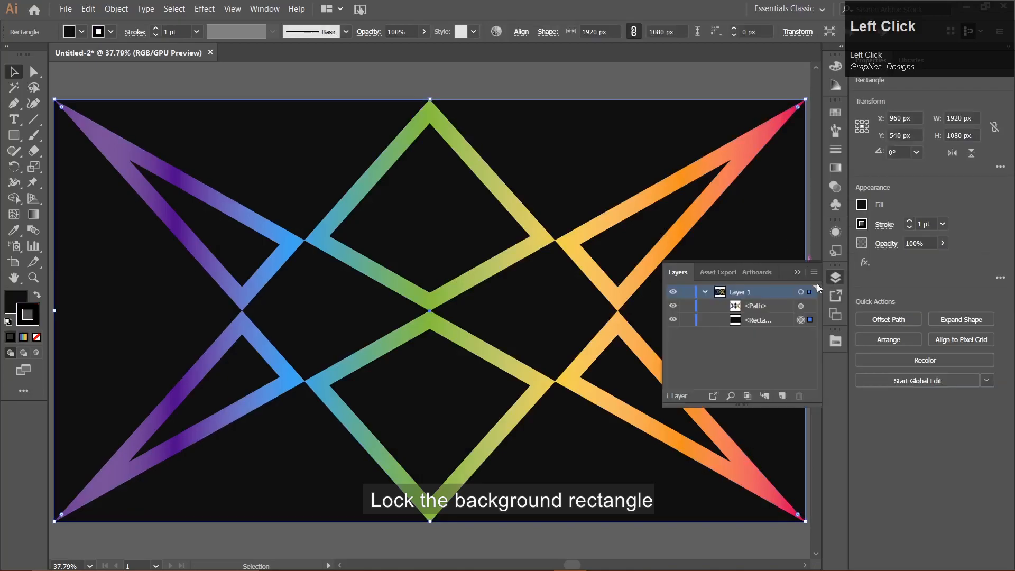
click(687, 320)
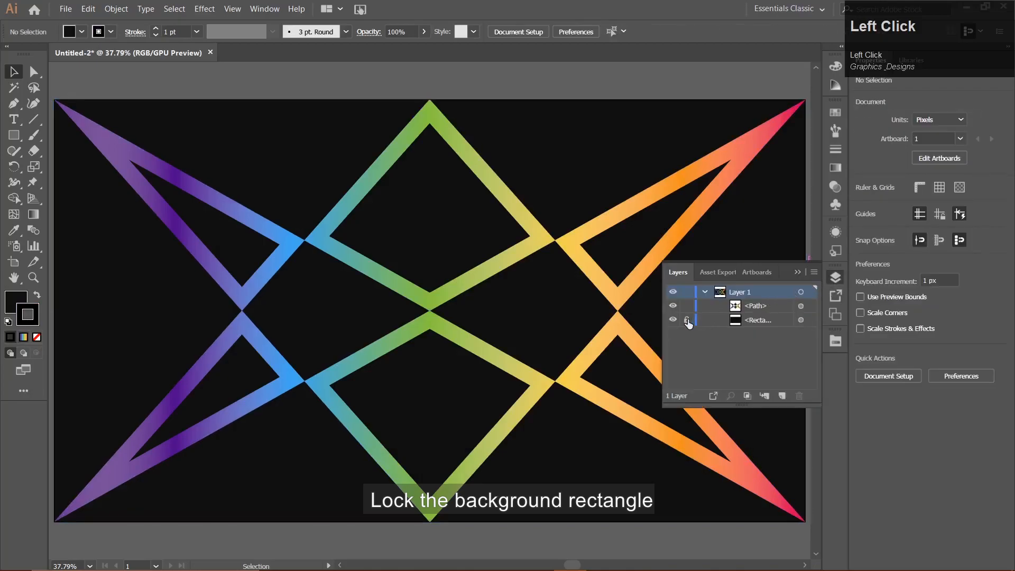
click(796, 273)
Step: Set the crossing path's fill to none, keeping its gradient stroke
click(739, 144)
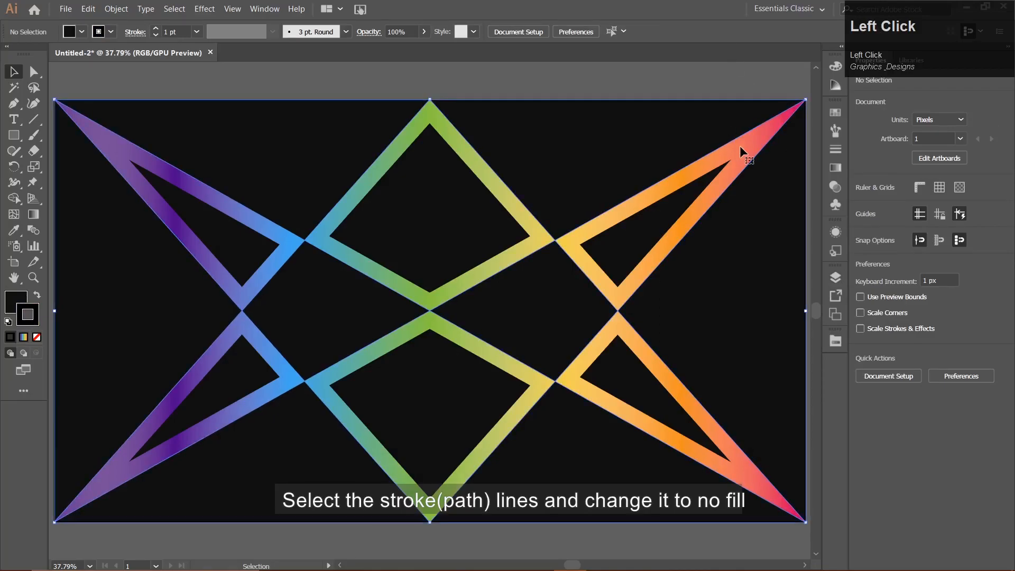
click(8, 301)
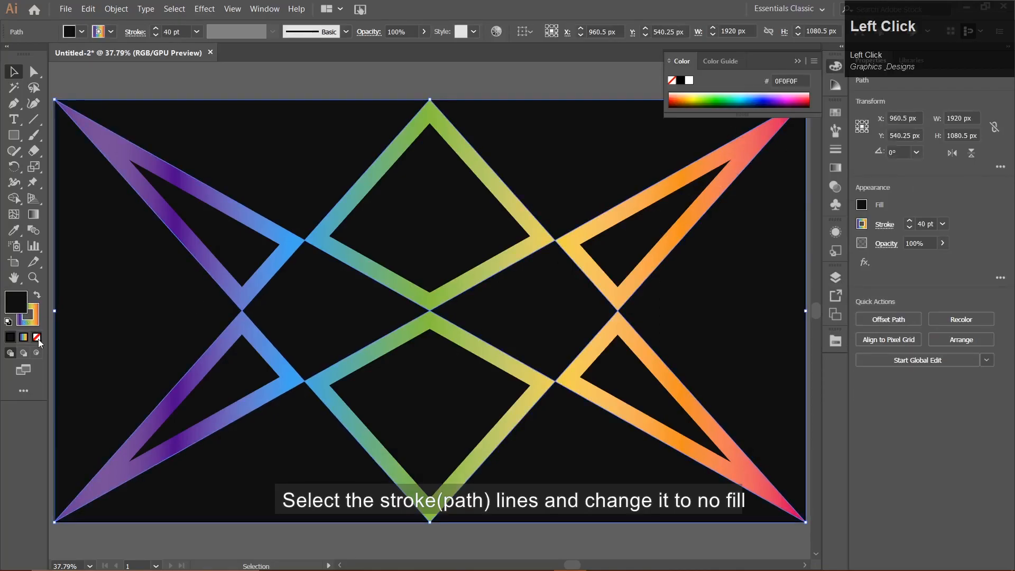
click(37, 338)
click(40, 316)
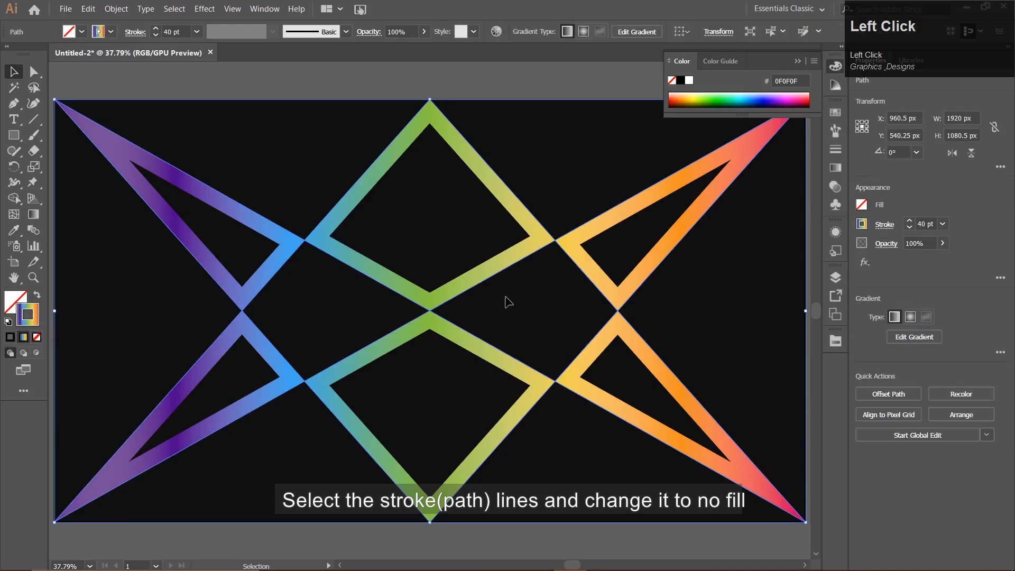
click(797, 62)
Step: Start a Texturizer effect on the path with the Canvas texture, scaling 150% and relief 15
click(201, 9)
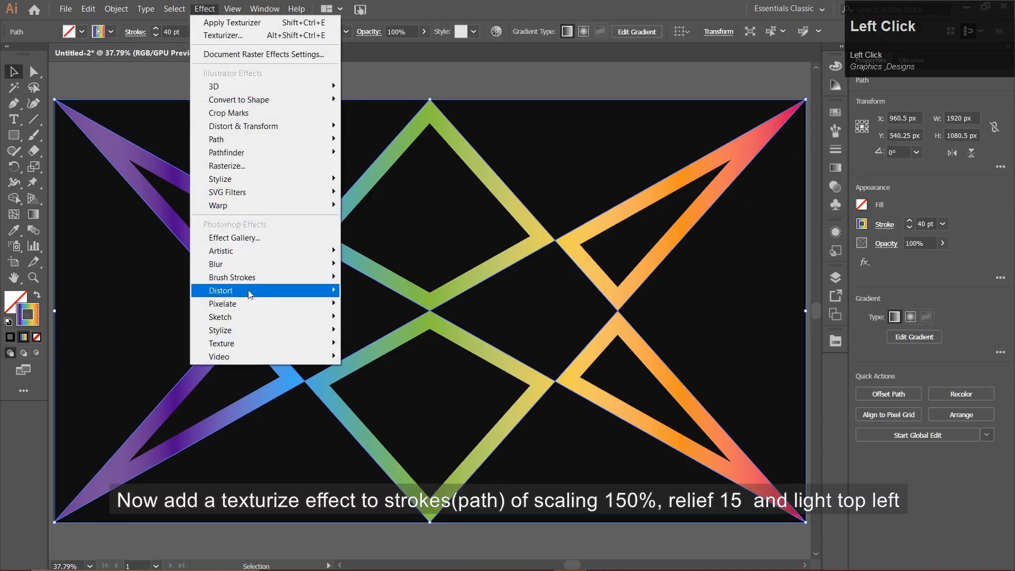
mouse_move(298, 343)
click(377, 406)
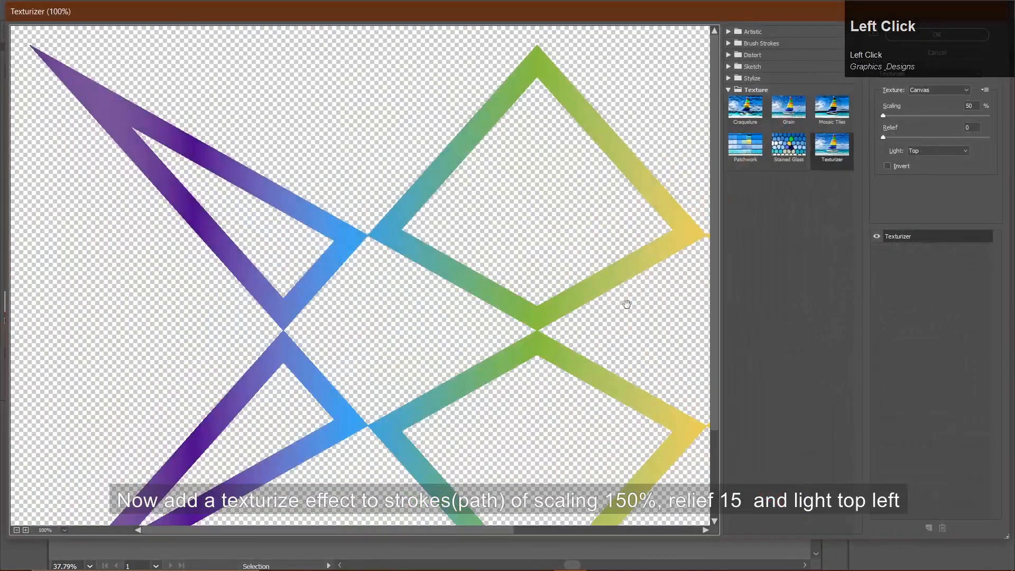
drag(569, 296, 385, 300)
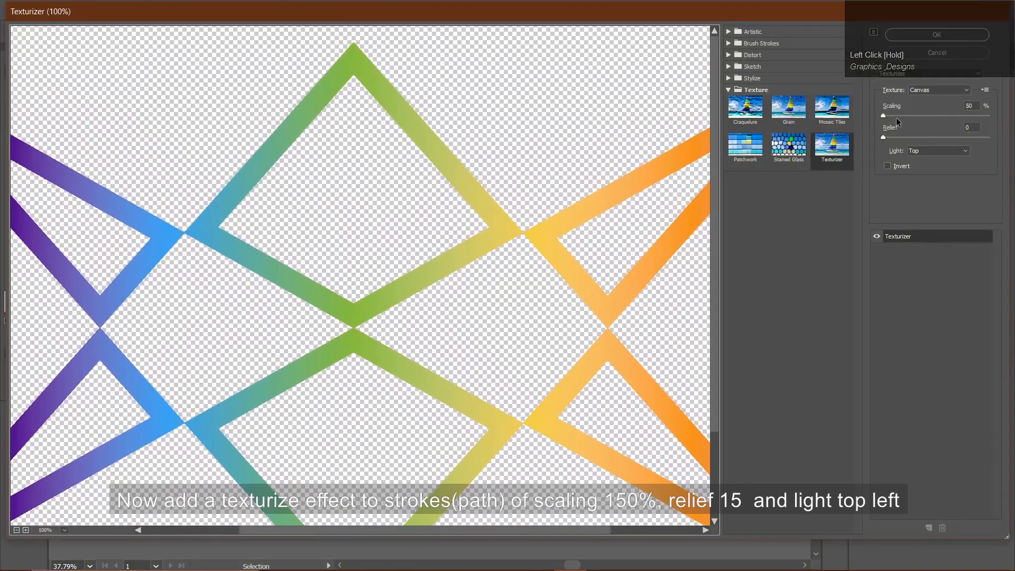
drag(882, 116, 887, 115)
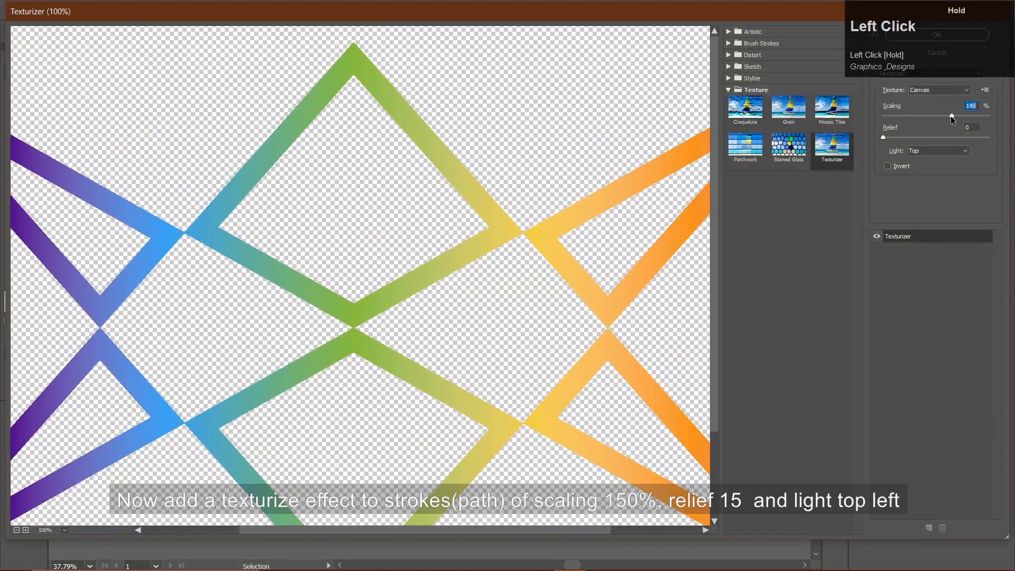
drag(953, 116, 949, 120)
drag(886, 139, 915, 137)
Step: Set the texture's light direction to Top Left and apply the Texturizer effect to the path
click(921, 153)
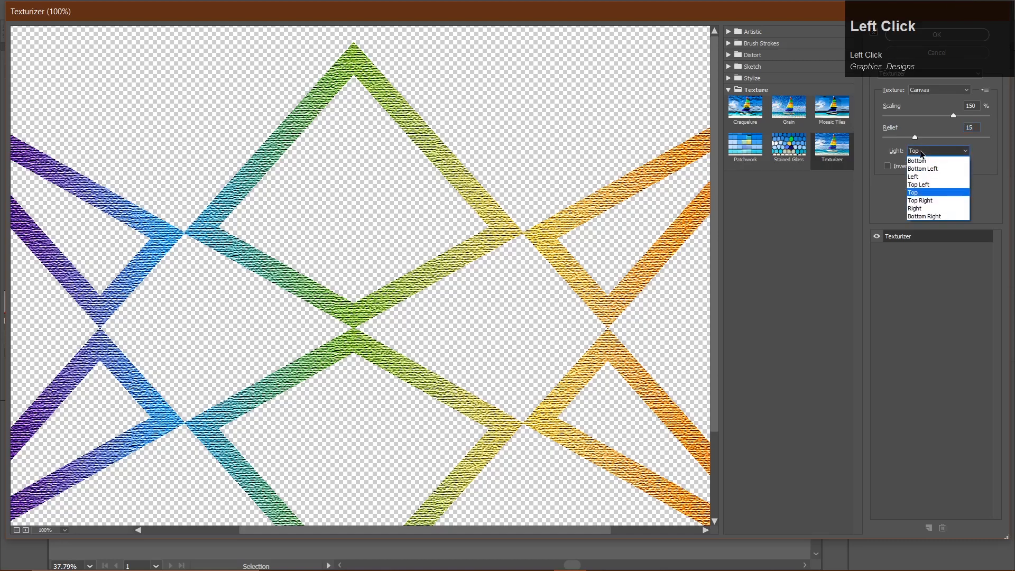
click(918, 185)
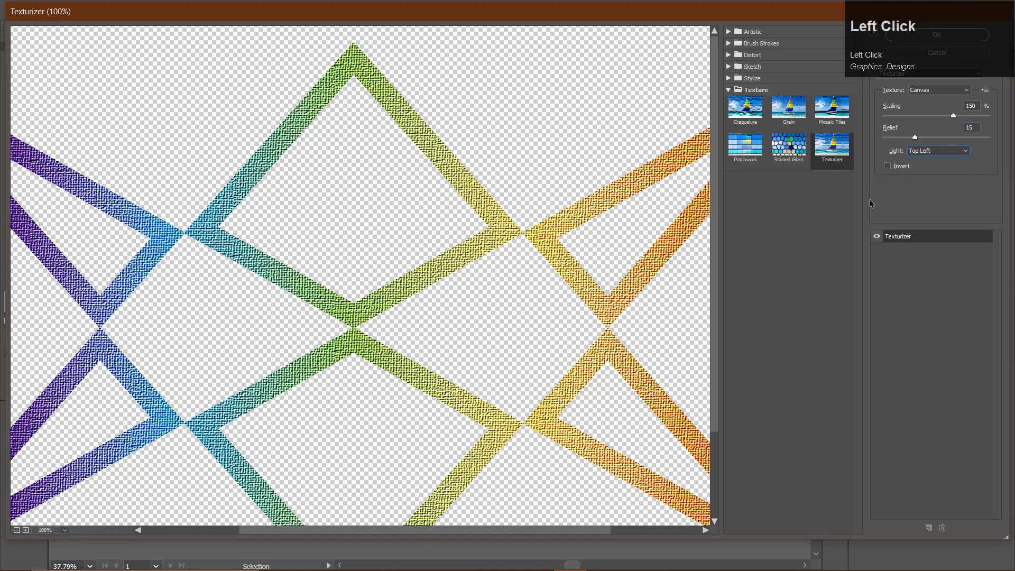
drag(310, 260, 407, 205)
drag(336, 247, 415, 299)
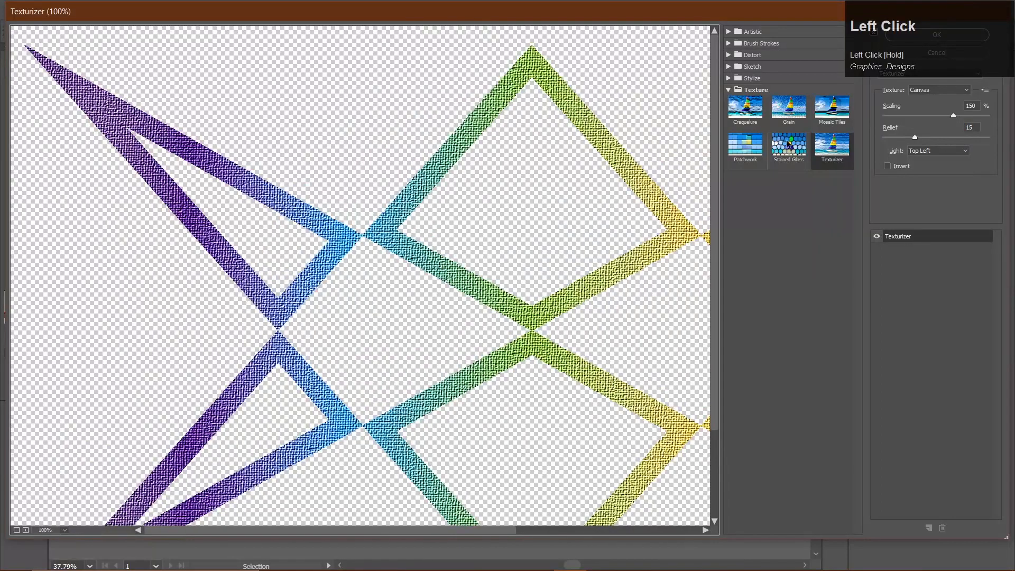
click(920, 36)
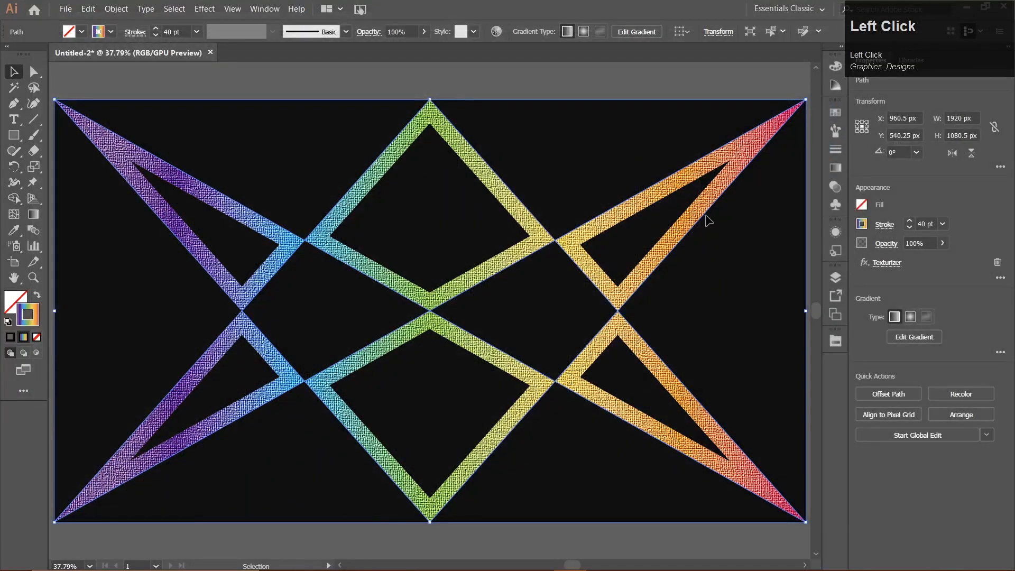
Step: Deselect everything, lock the crossing path and unlock the background rectangle
click(579, 543)
click(605, 348)
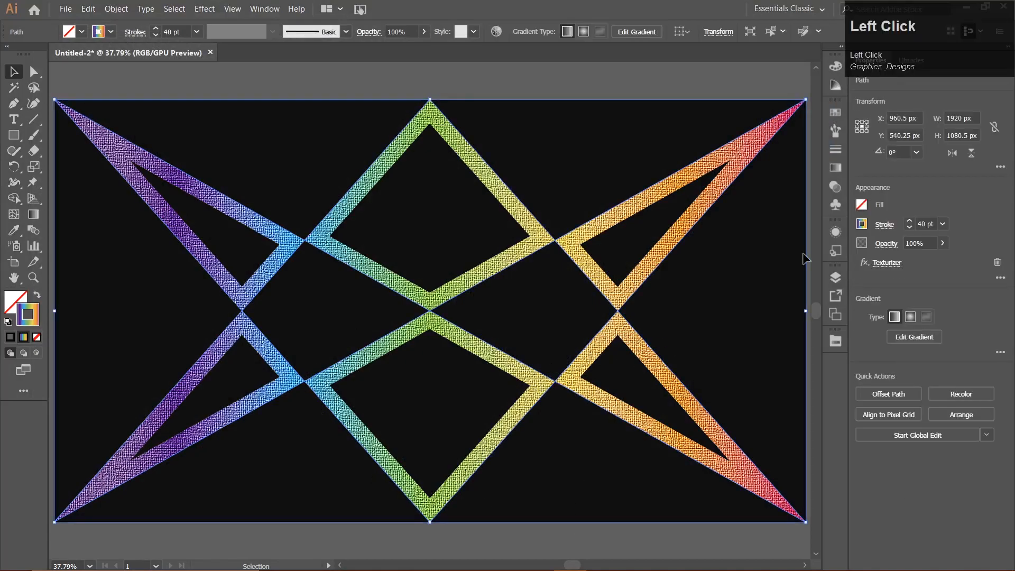
click(739, 78)
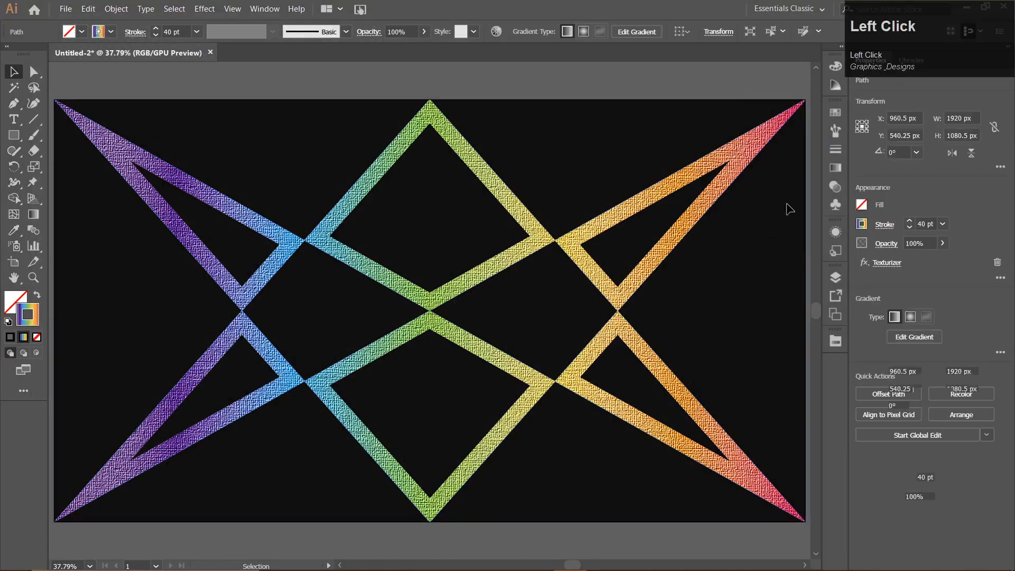
click(835, 278)
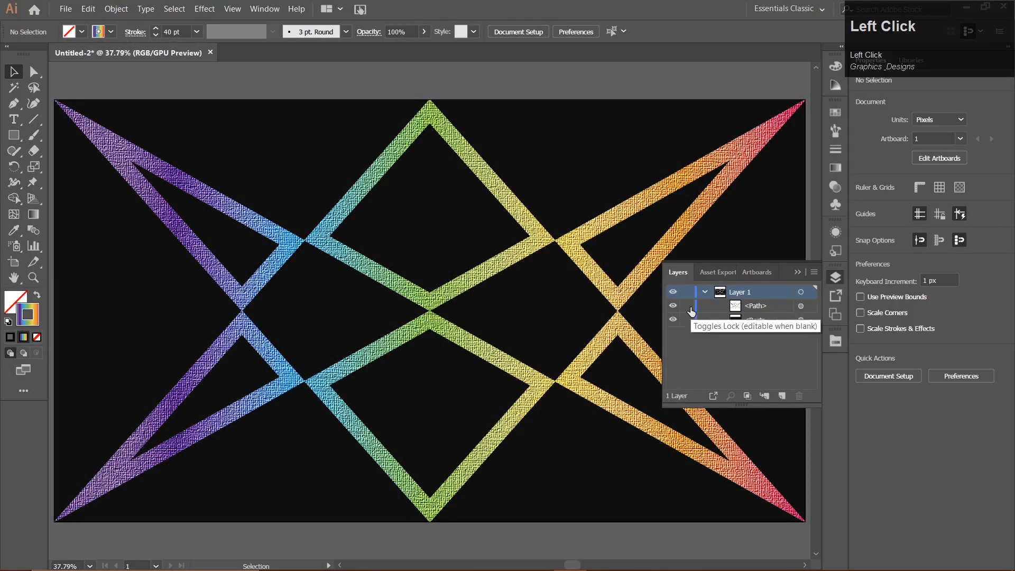
click(688, 309)
click(798, 272)
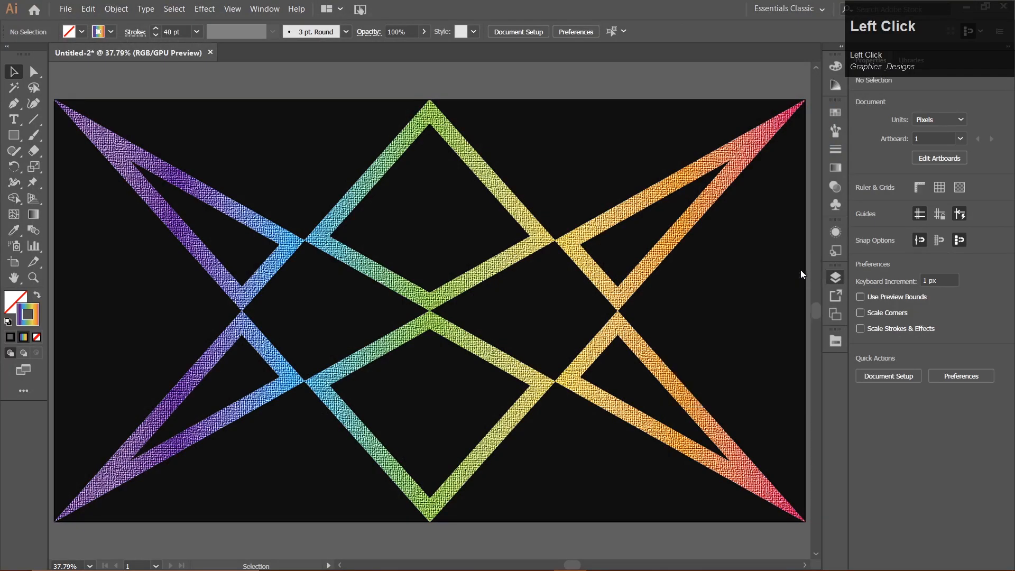
Step: Apply a Stained Glass texture effect to the background rectangle with cell size 2, border thickness 6 and light intensity 3
click(670, 128)
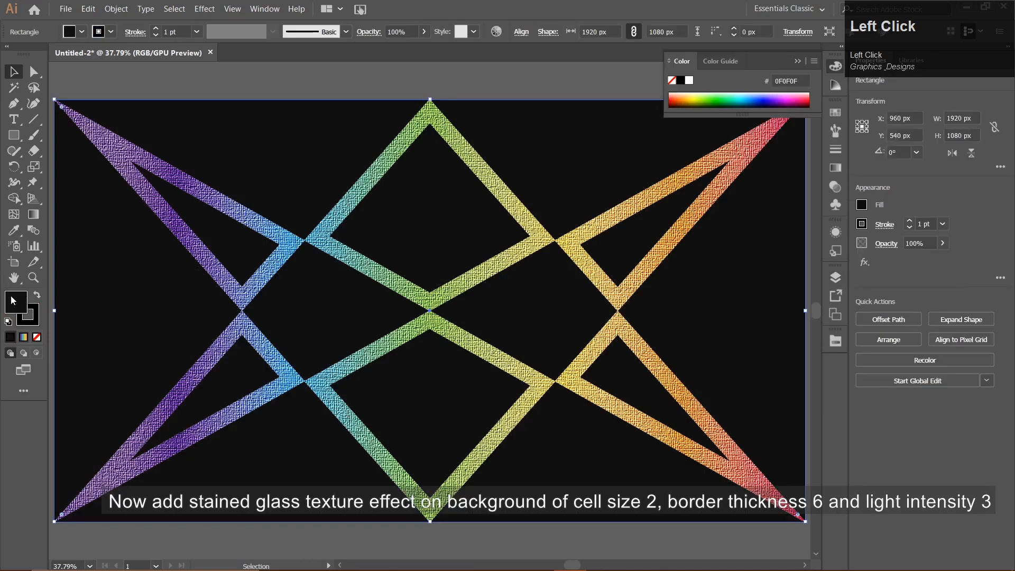
click(799, 62)
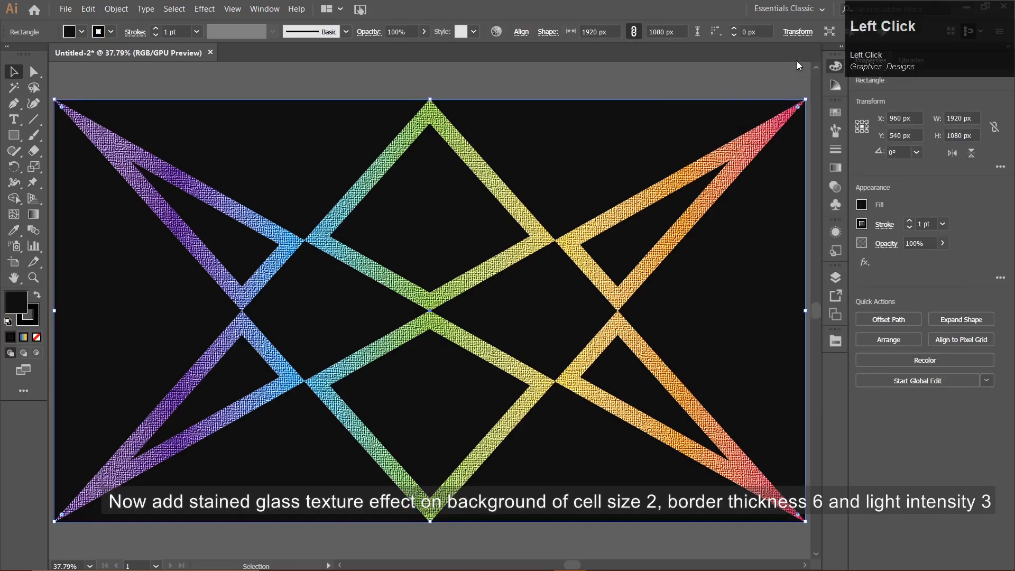
click(206, 11)
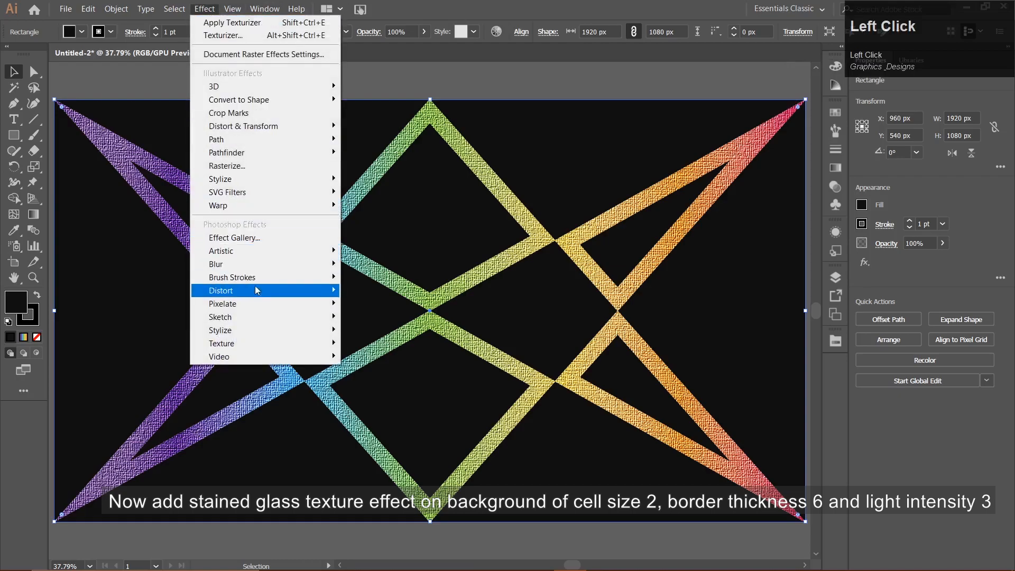
mouse_move(283, 344)
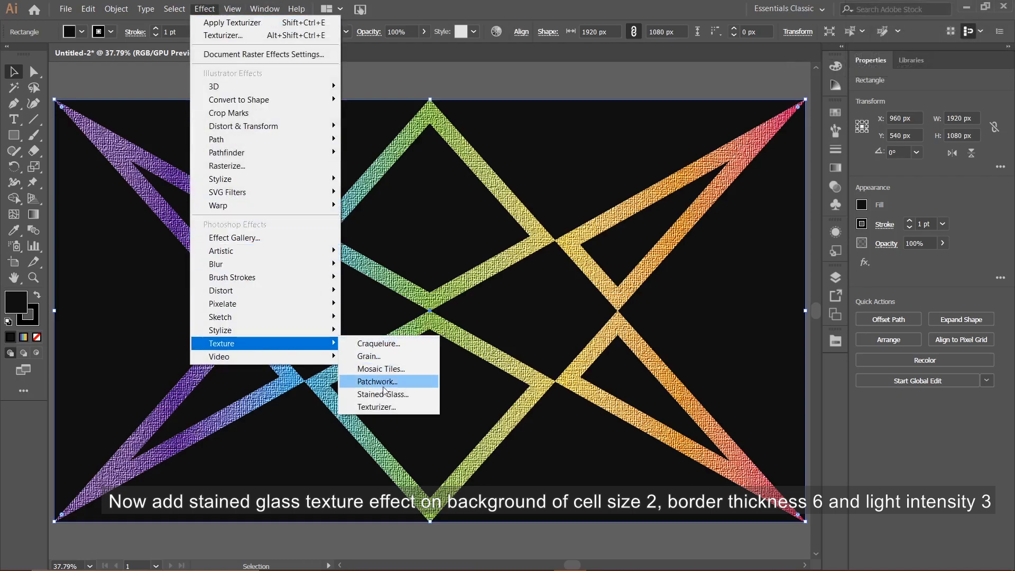
click(382, 395)
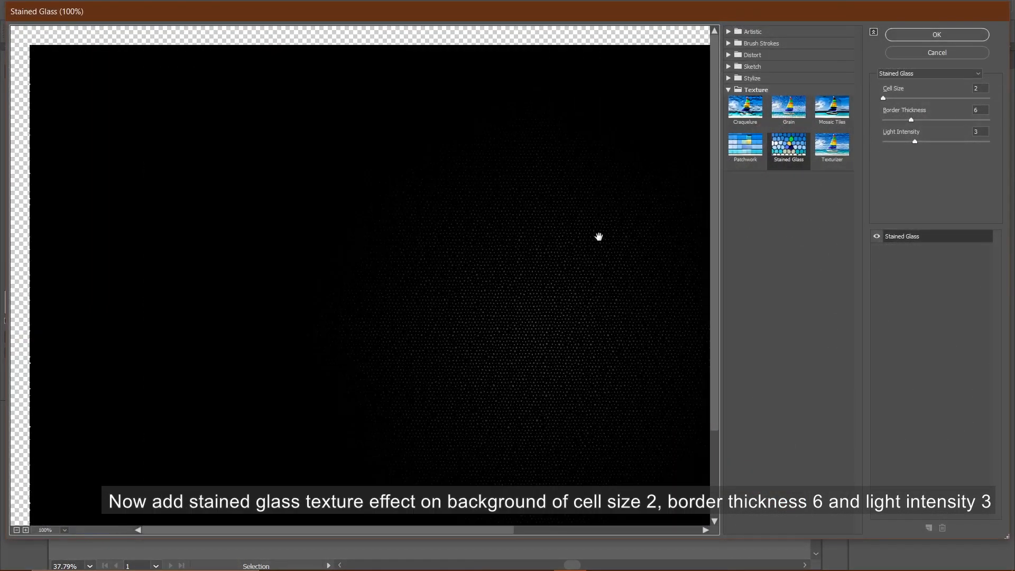
drag(502, 212, 575, 203)
drag(336, 167, 370, 175)
drag(560, 241, 512, 204)
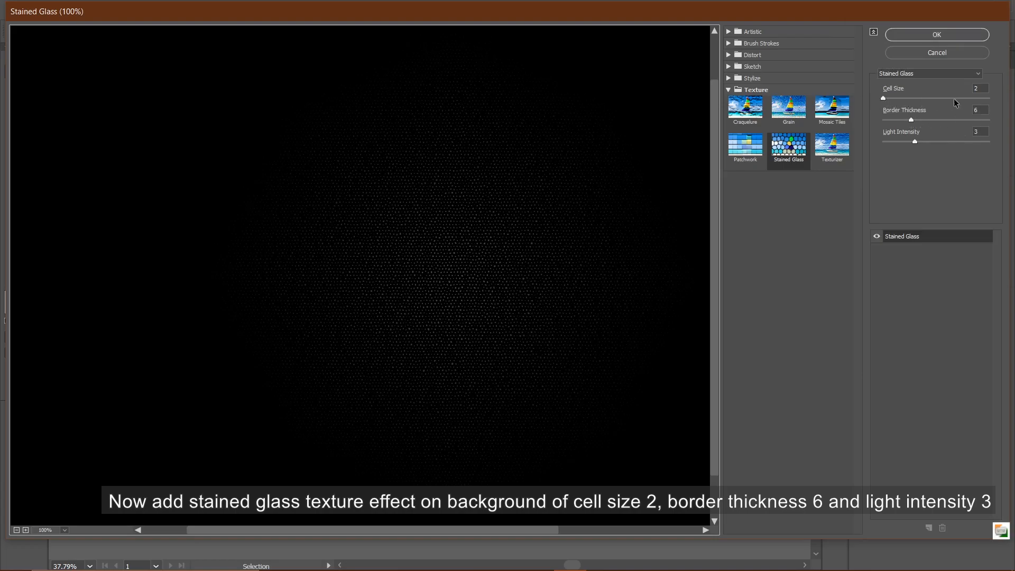
drag(576, 262, 411, 270)
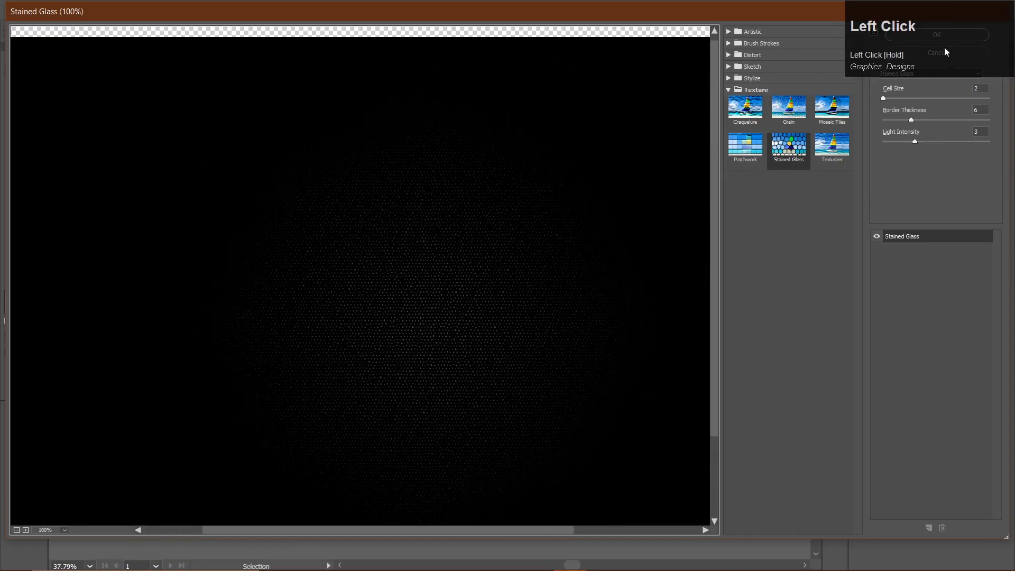
click(932, 36)
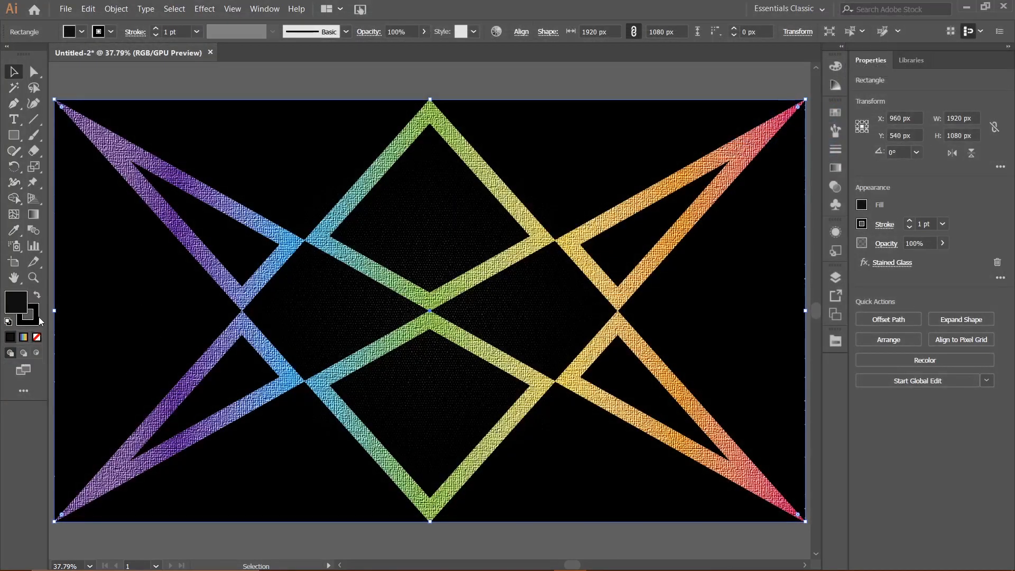
Step: Set the background rectangle's stroke weight to 12 pt and deselect it
click(38, 320)
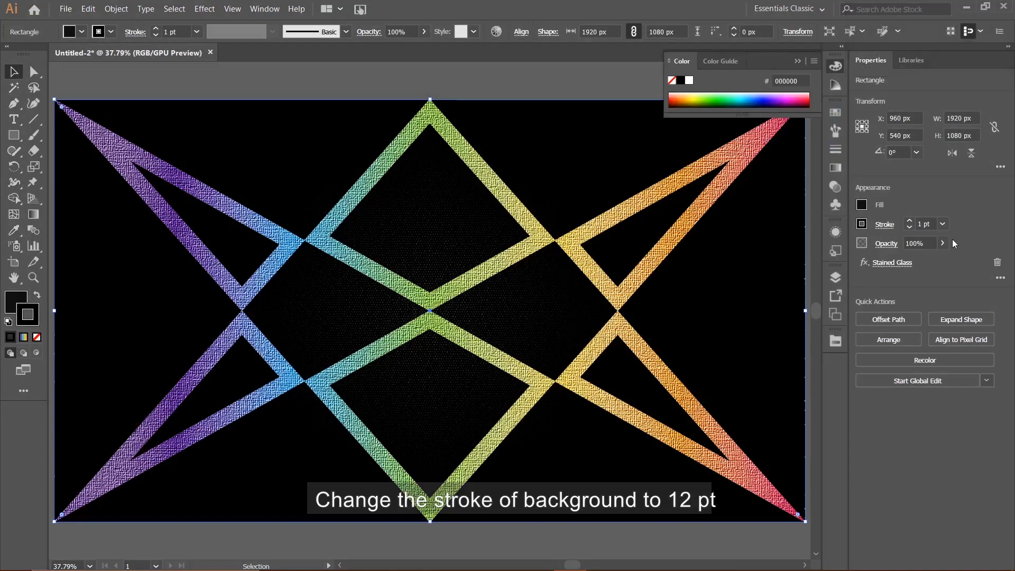
click(920, 224)
text(12)
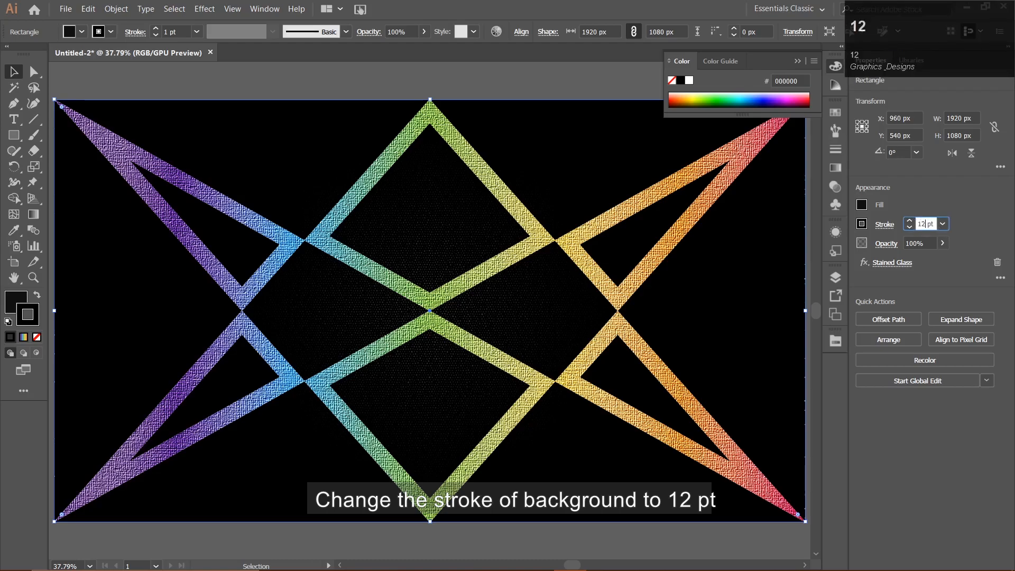
key(Return)
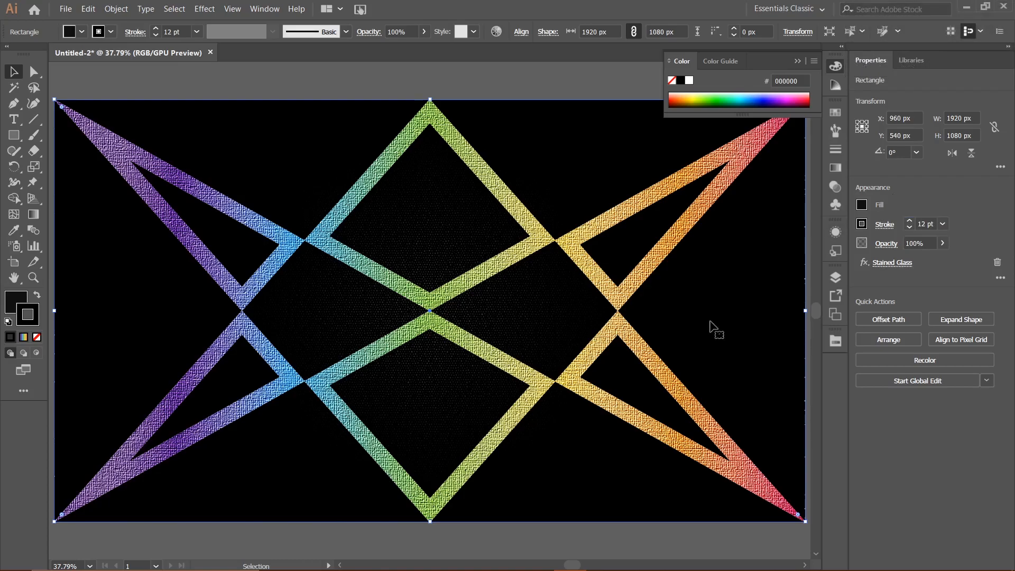
click(744, 533)
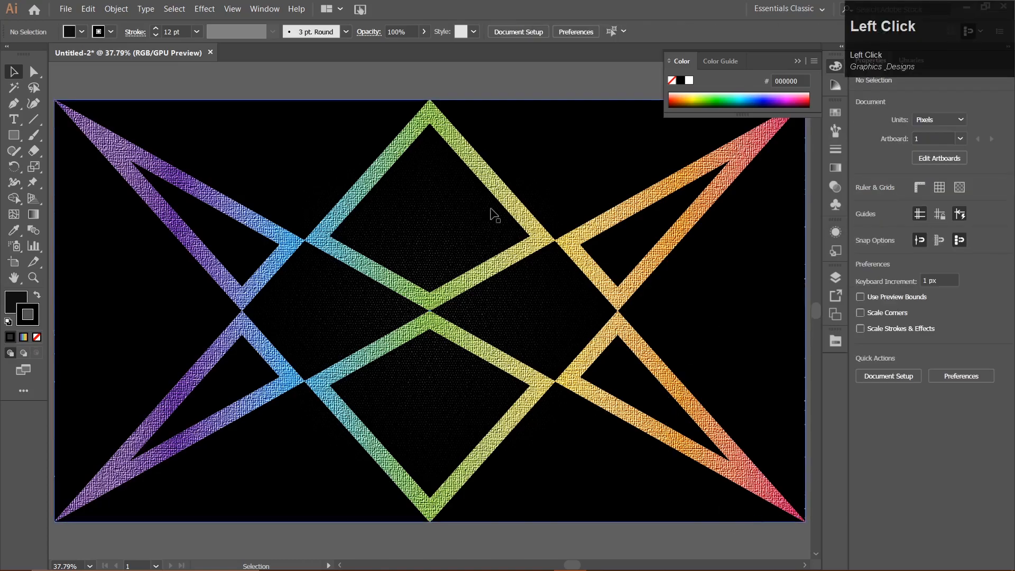
Step: Unlock the crossing path and select it on the artboard
click(835, 277)
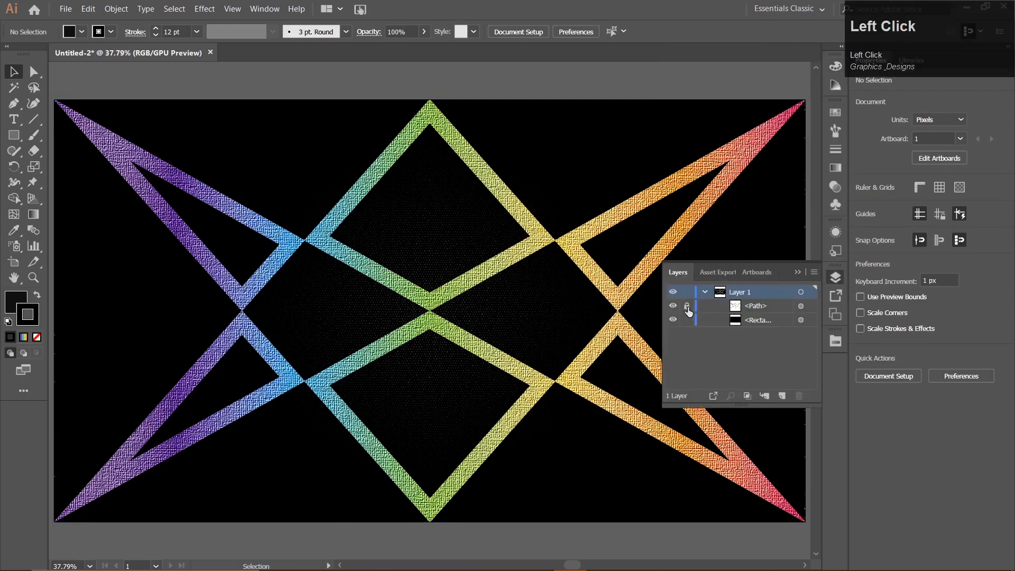
click(800, 273)
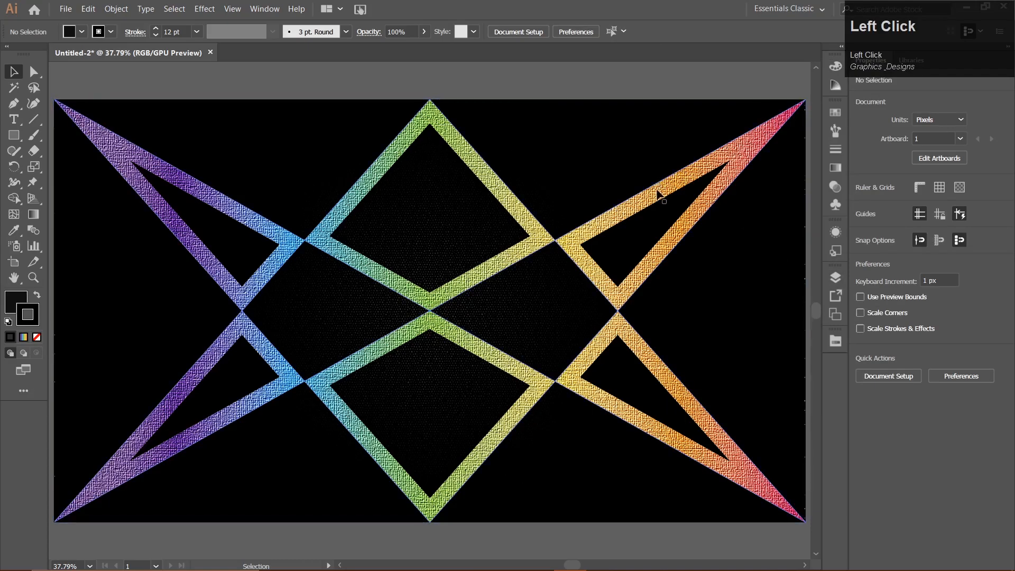
click(658, 193)
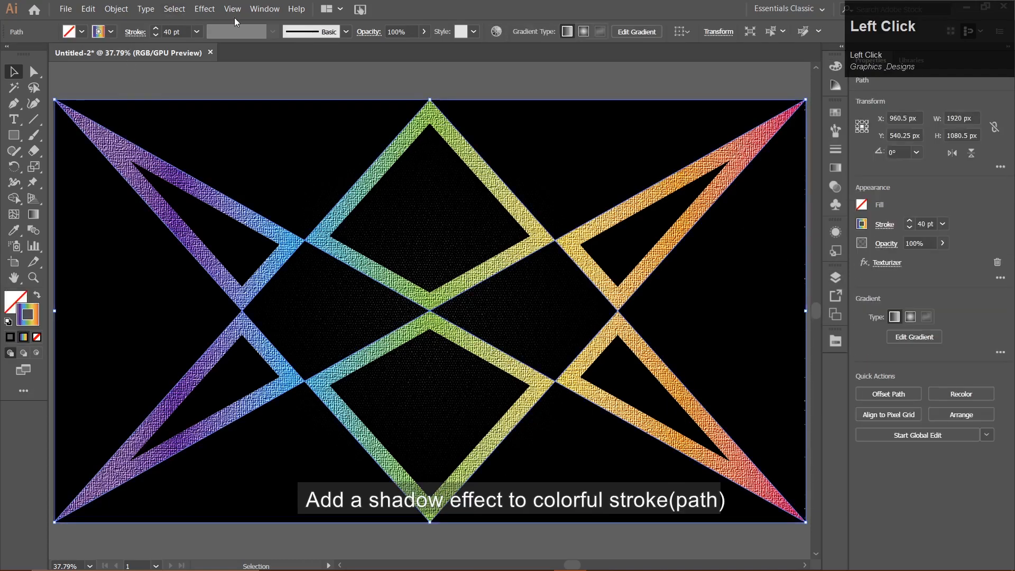
Step: Apply a Drop Shadow effect to the multicoloured path with X and Y offsets of 9 px, then deselect the path
click(204, 10)
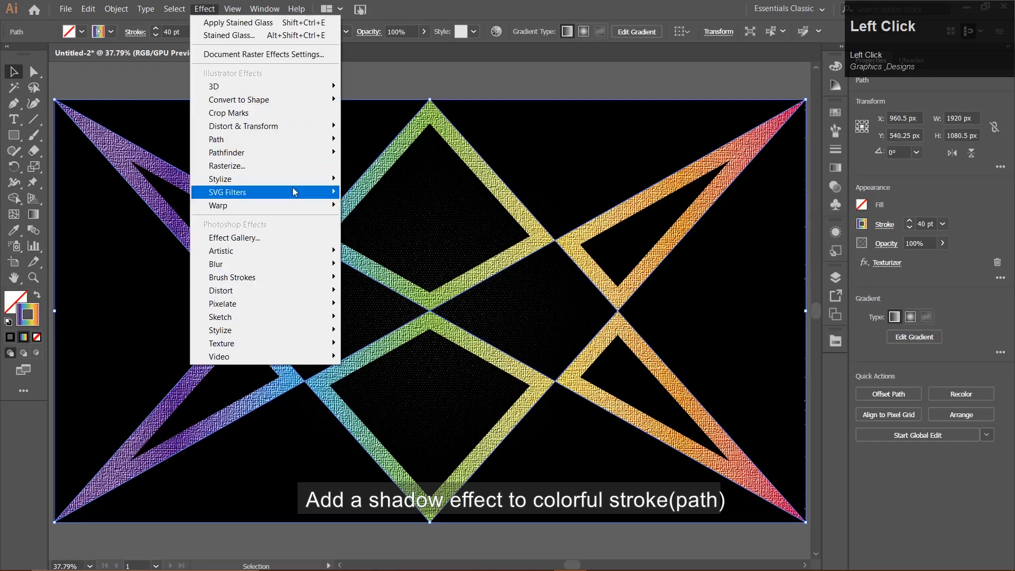
mouse_move(327, 179)
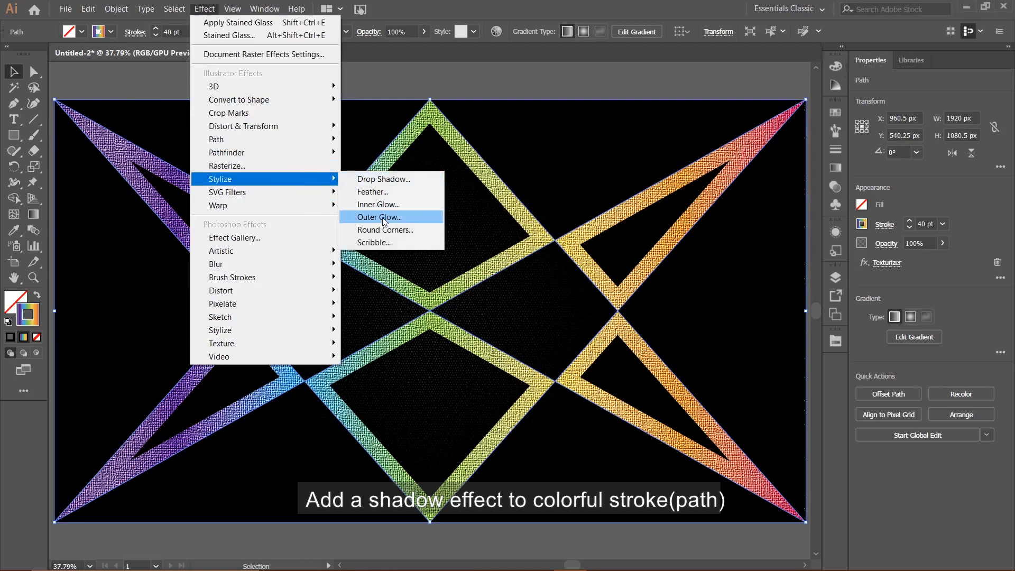
click(396, 179)
drag(747, 150, 844, 136)
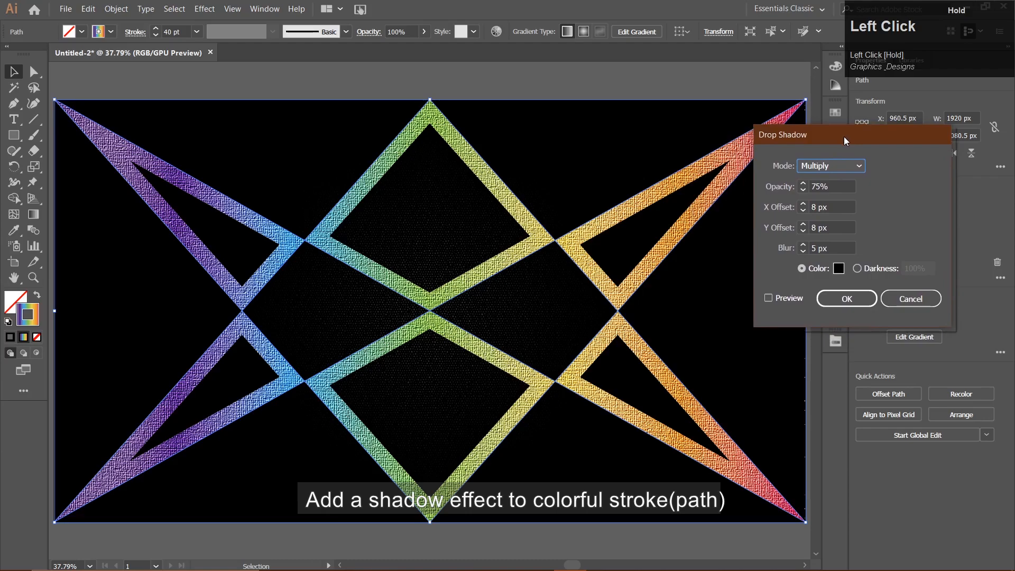
click(789, 298)
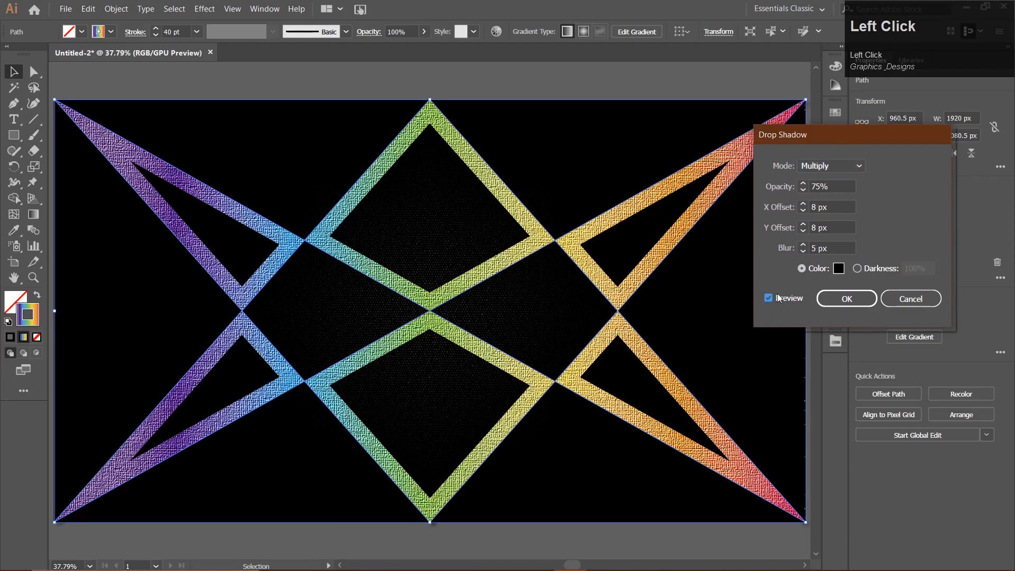
click(809, 226)
click(803, 224)
click(803, 203)
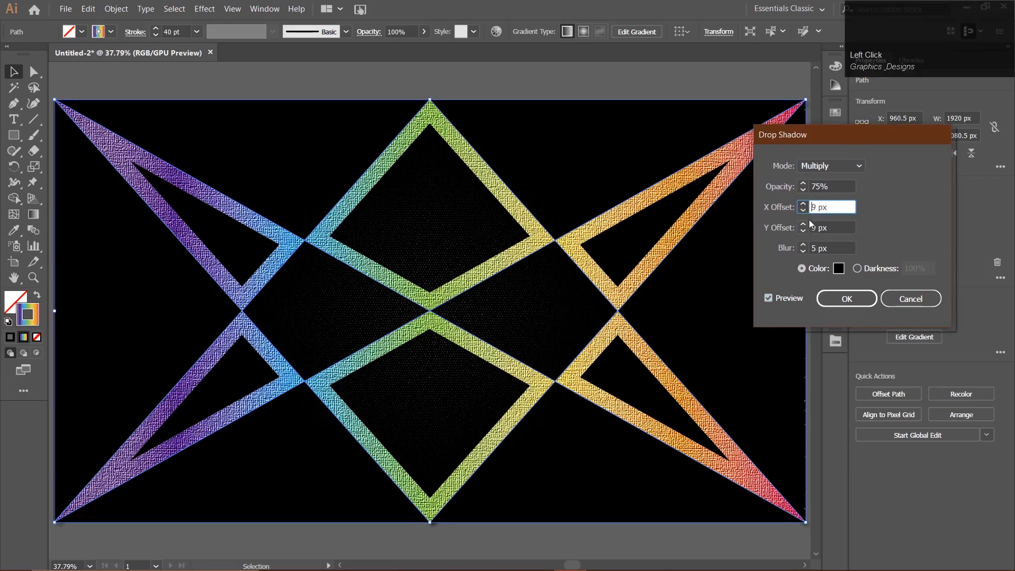
click(843, 301)
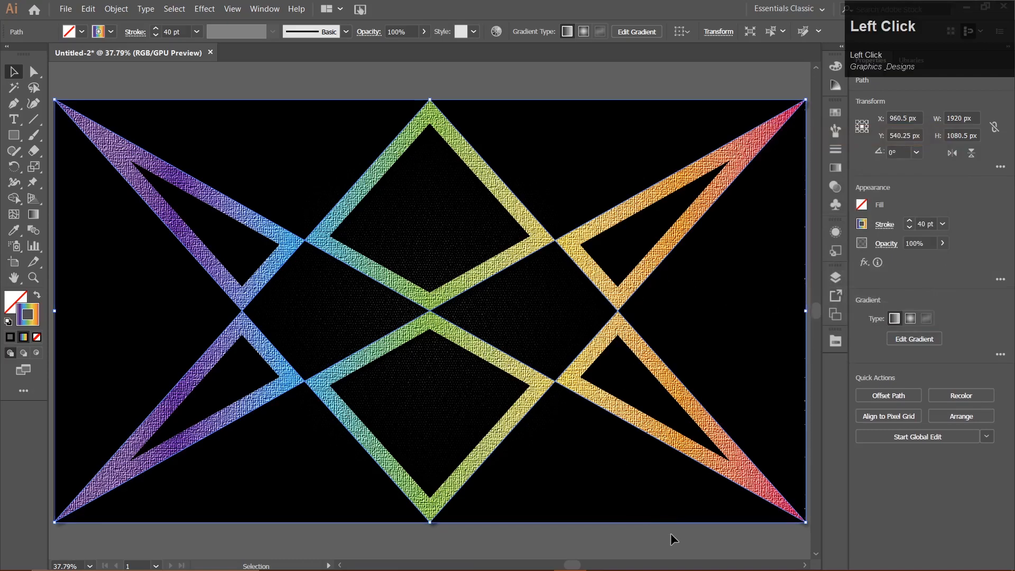
click(687, 536)
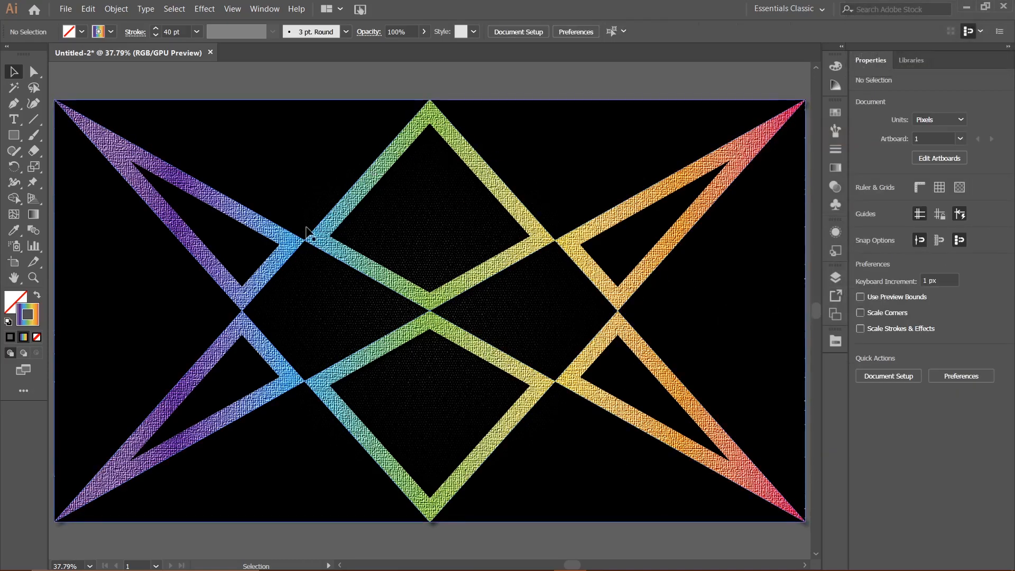
Step: Fill the background rectangle with the White, Black preset gradient and make it radial
click(154, 111)
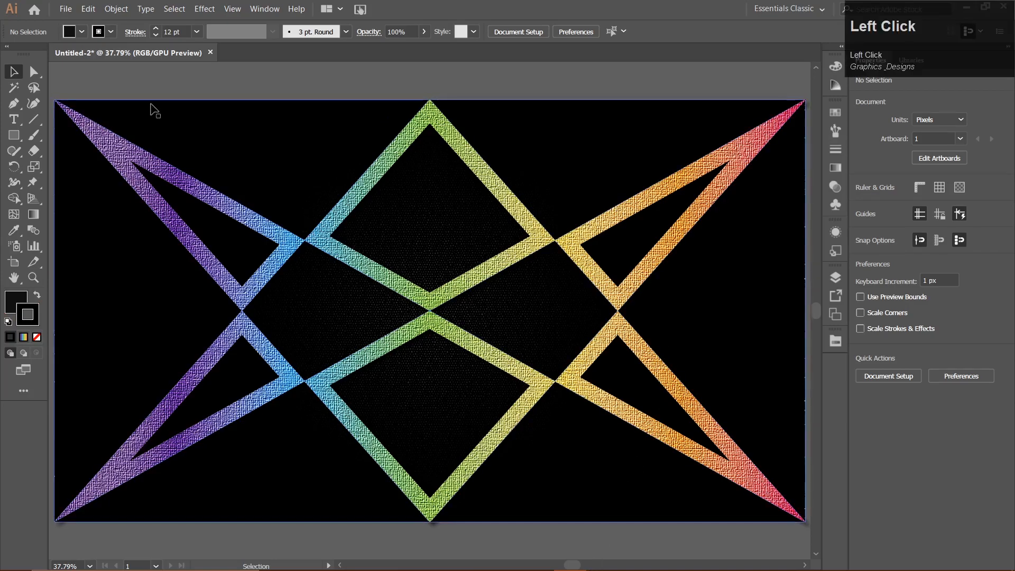
click(121, 261)
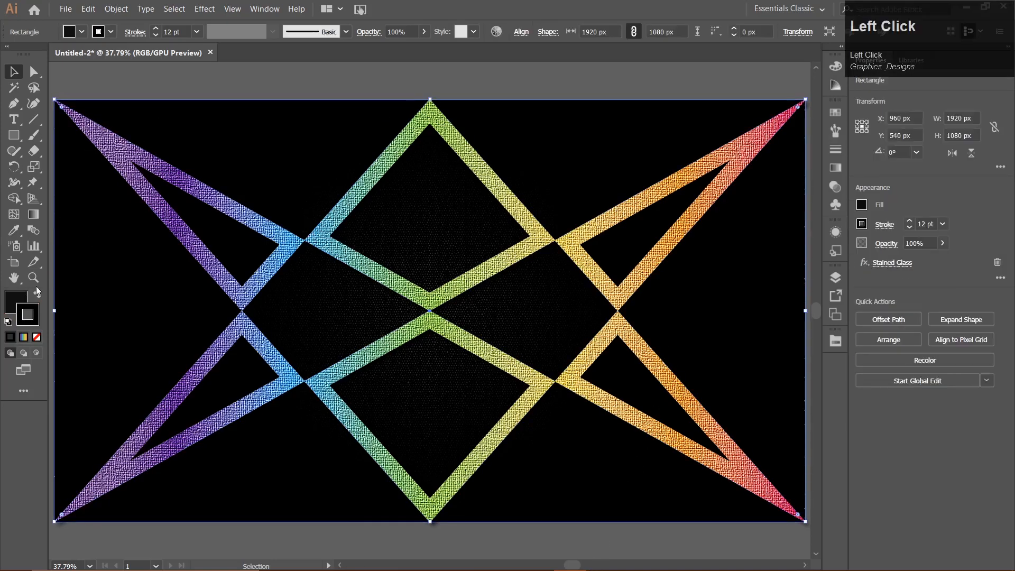
click(9, 301)
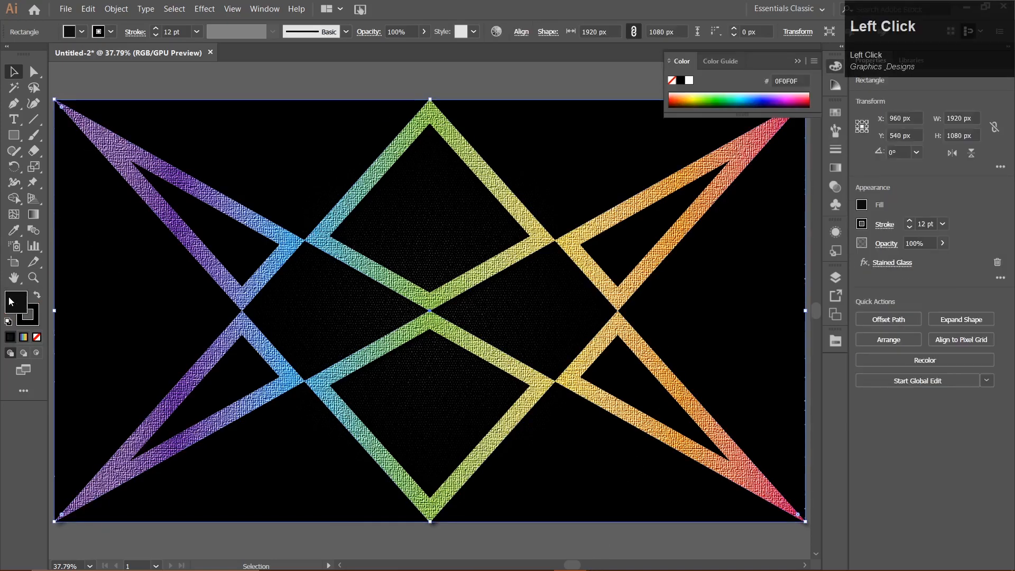
click(835, 167)
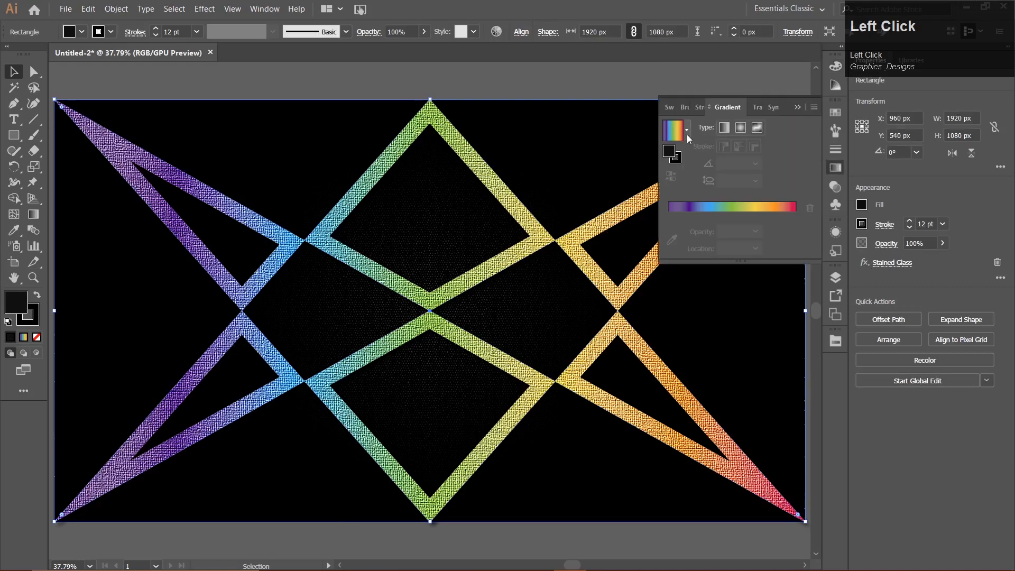
click(687, 132)
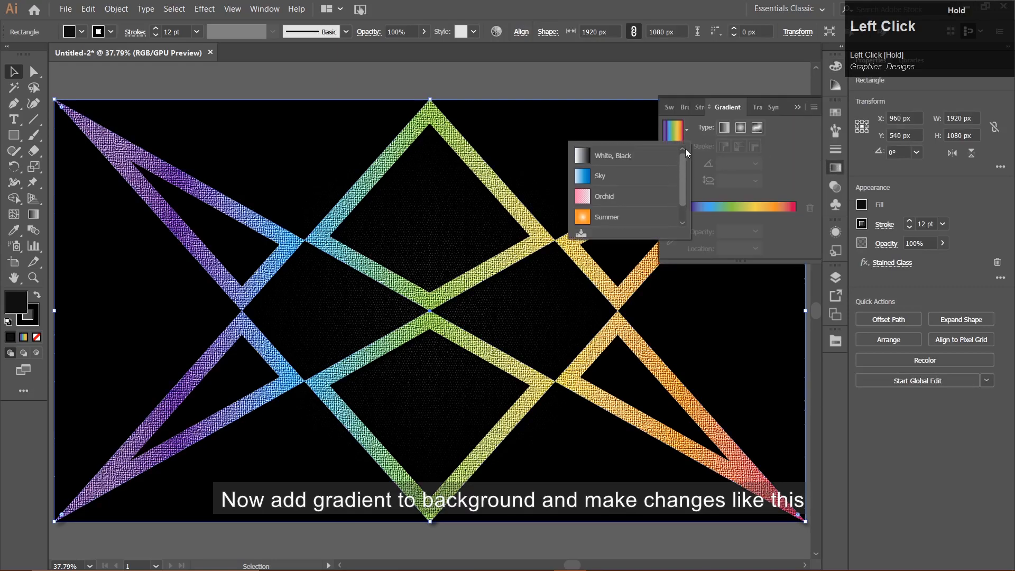
click(617, 153)
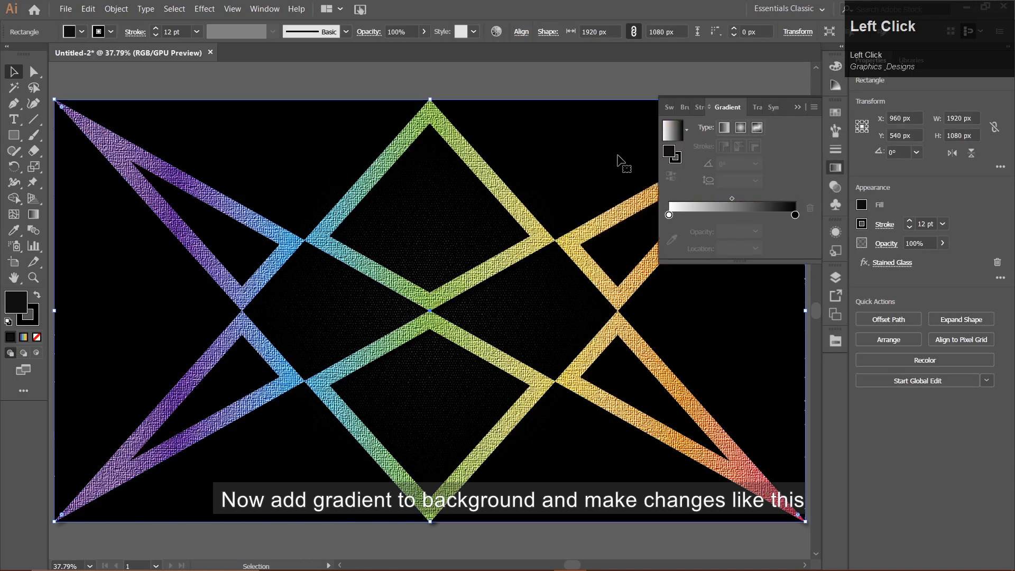
click(726, 234)
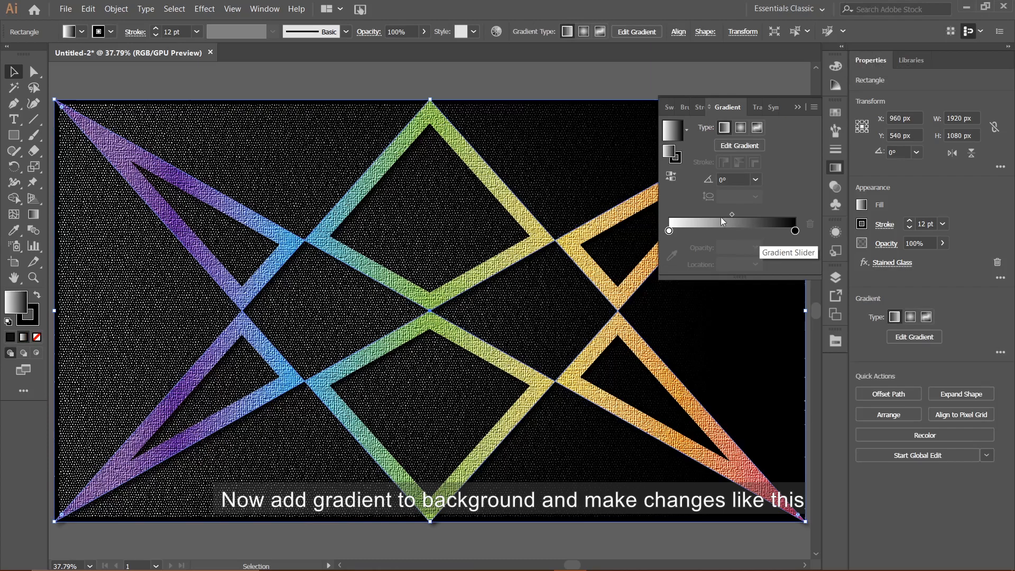
click(740, 128)
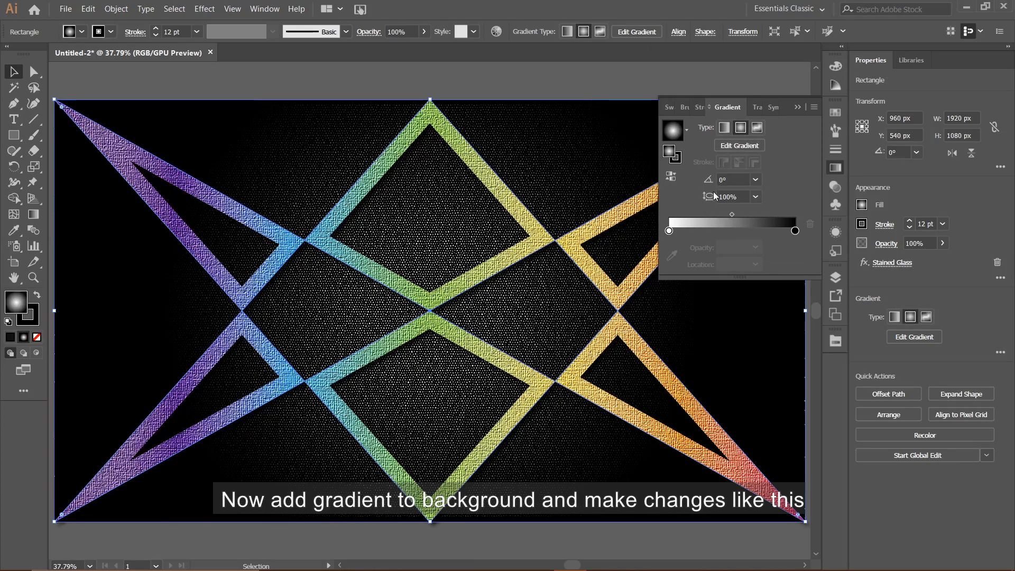
Step: Move the background gradient's white stop to about 11.5% and shift its black stop slightly inward from the end
drag(668, 230, 682, 231)
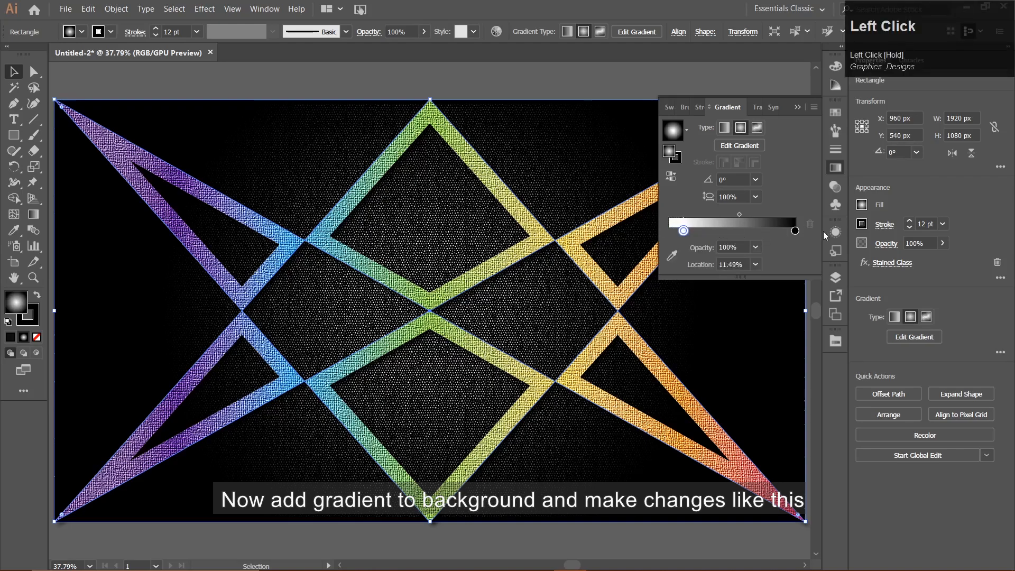
drag(796, 233, 795, 232)
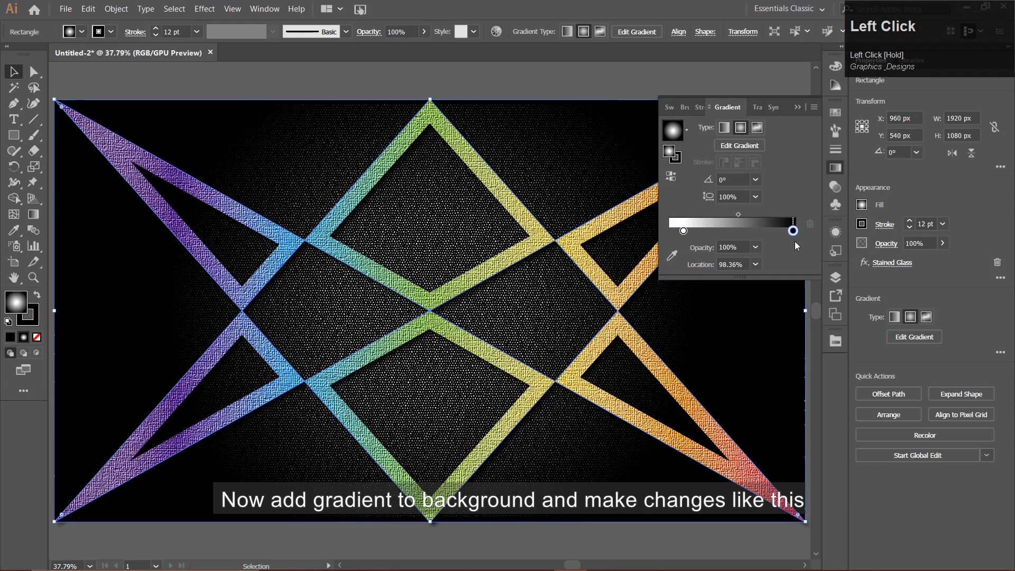
drag(796, 234, 795, 235)
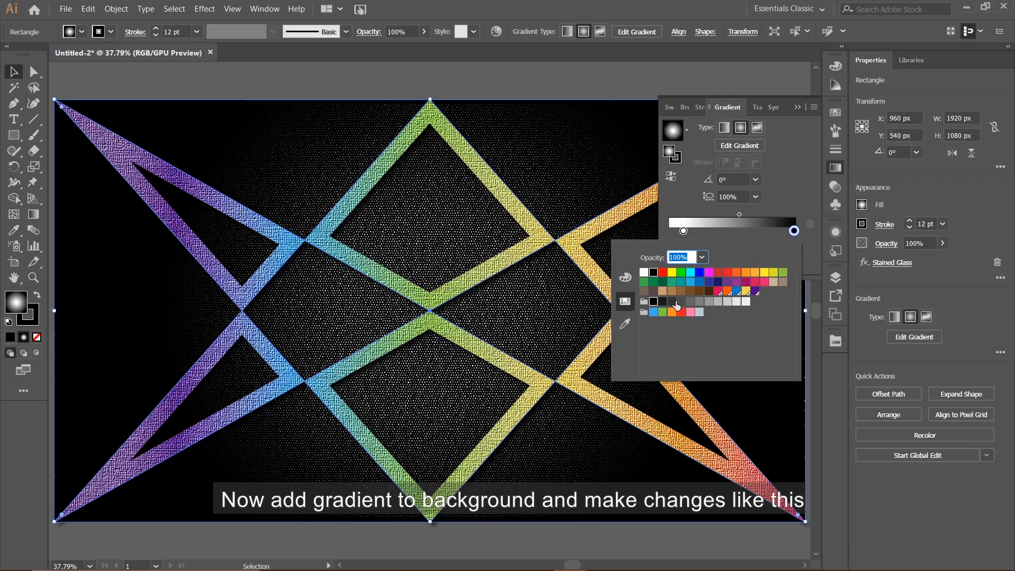
Step: Recolour the background gradient's black stop to dark grey and its white stop to light grey, then deselect the rectangle
click(665, 301)
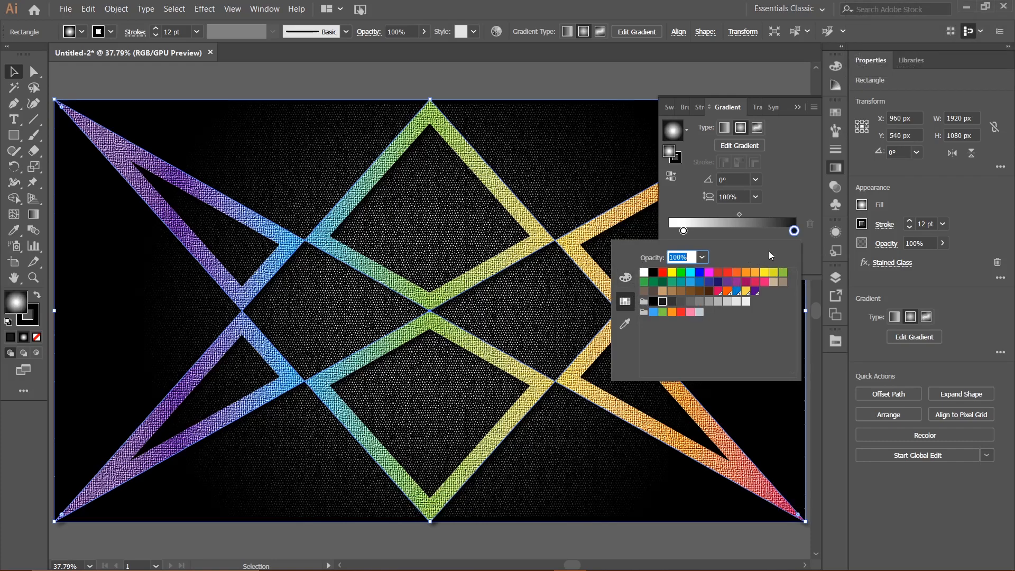
click(798, 203)
click(683, 231)
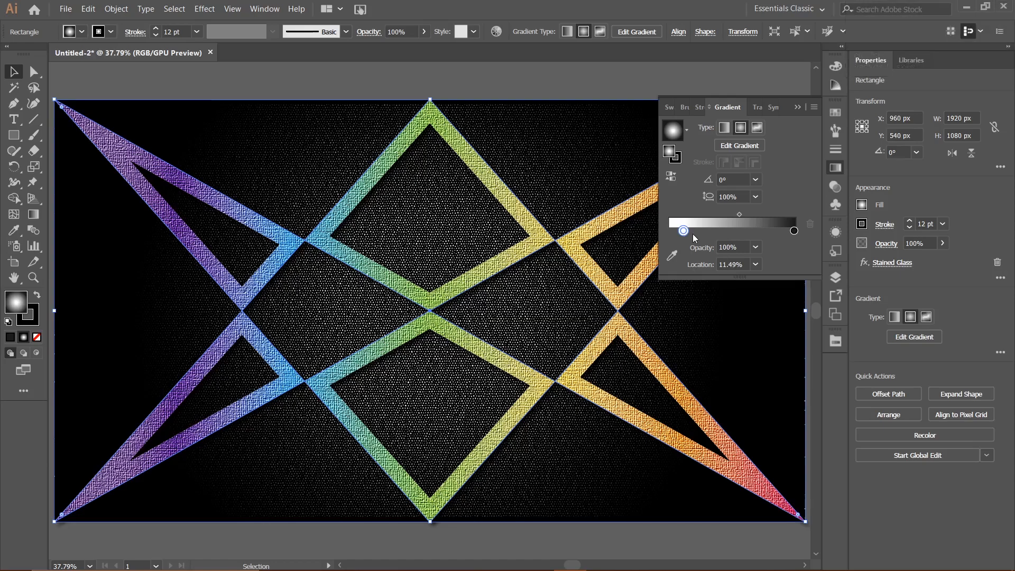
double_click(683, 231)
click(728, 301)
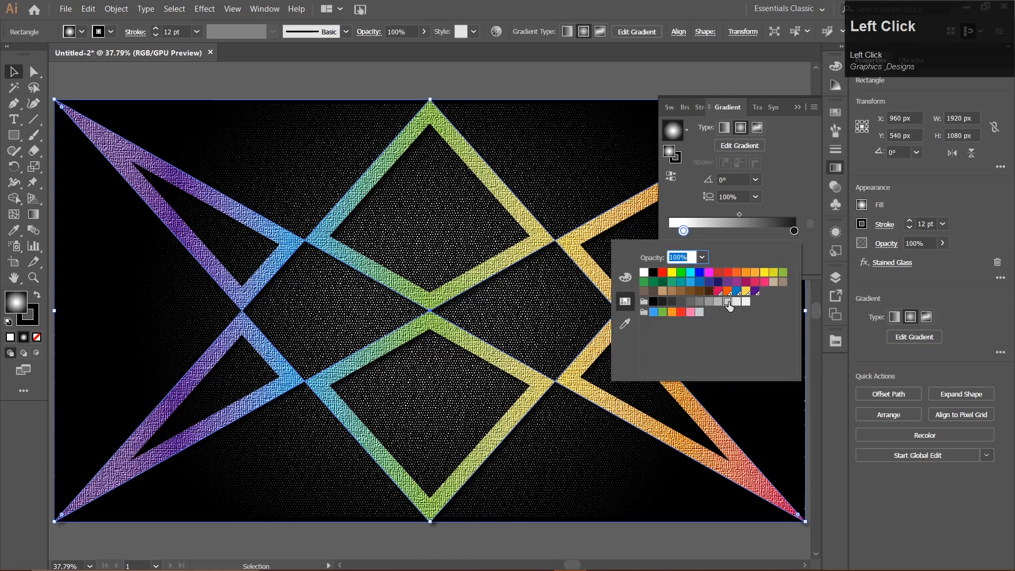
click(787, 167)
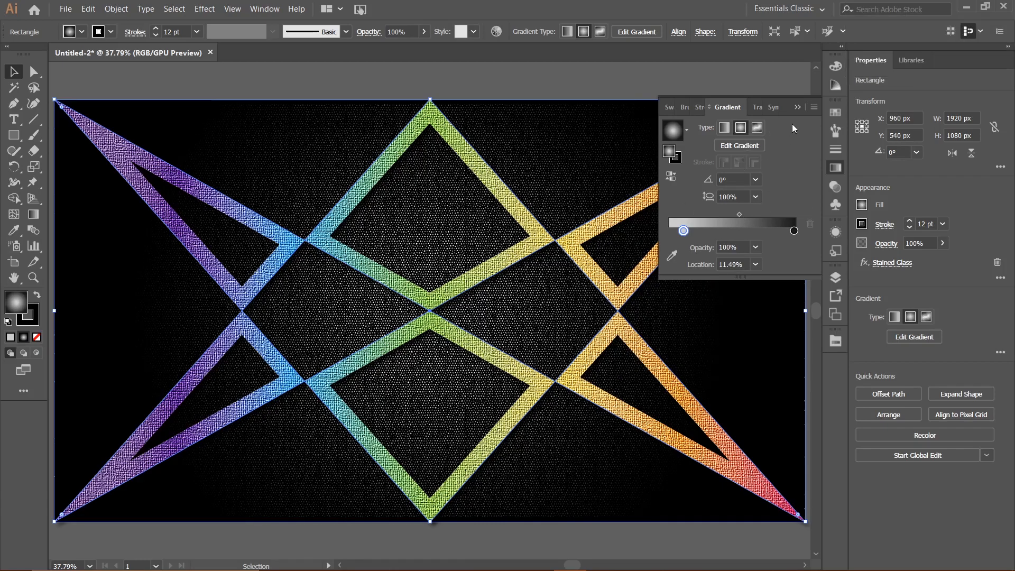
click(798, 106)
click(747, 71)
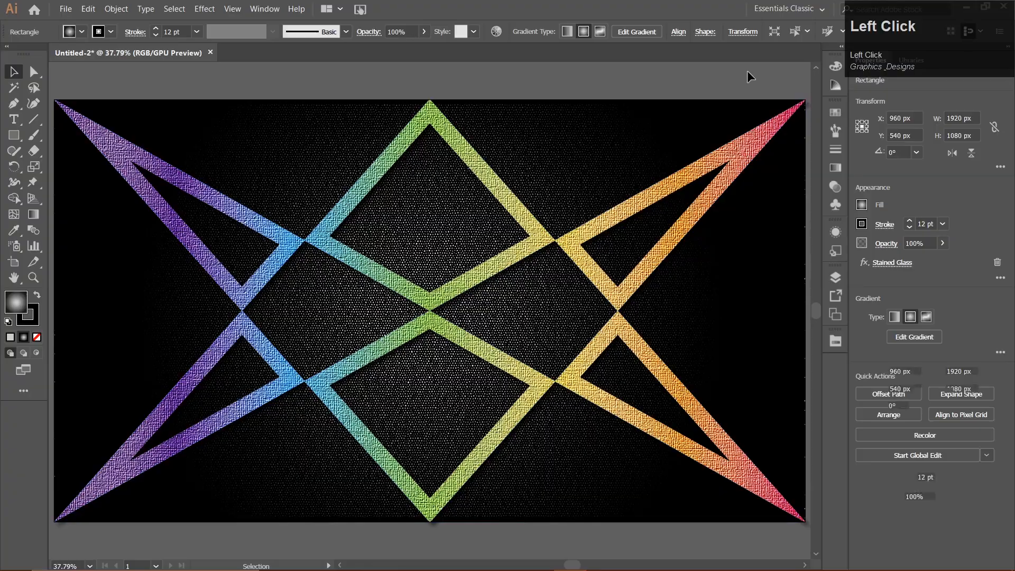